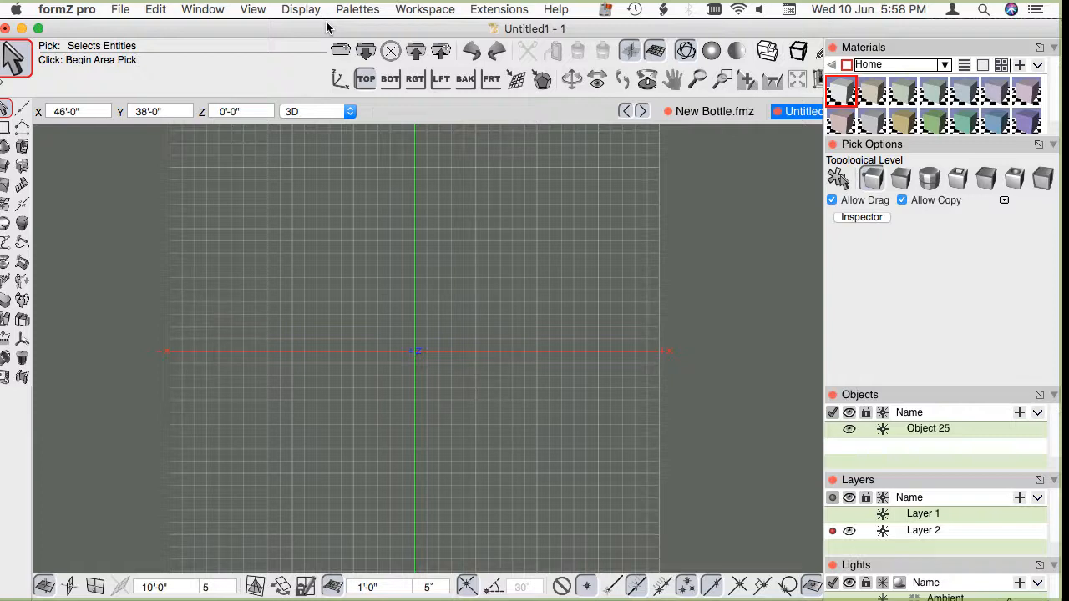
Draw a square around the origin in the top view, with one corner at X 8'-0", Y -8'-0".
click(5, 127)
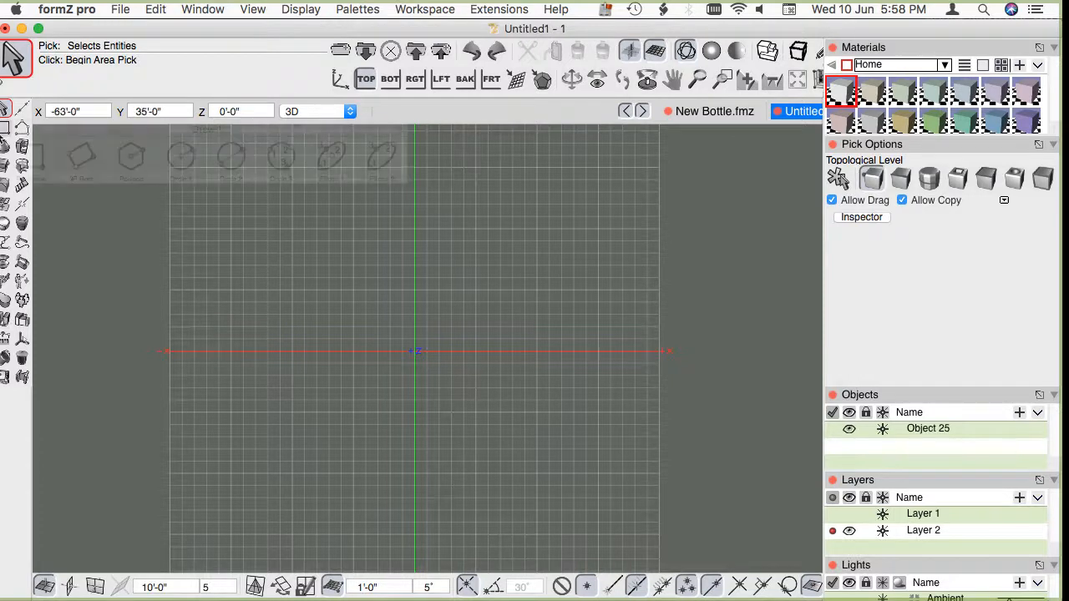
click(367, 274)
click(562, 471)
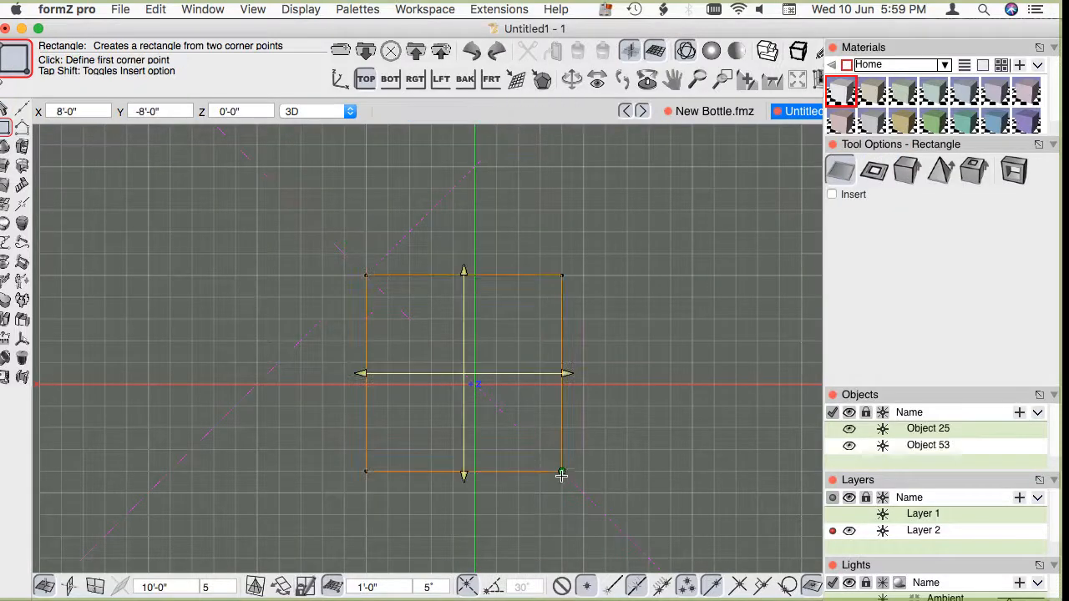
Create a subdivision surface with 2 iterations from the square.
click(5, 109)
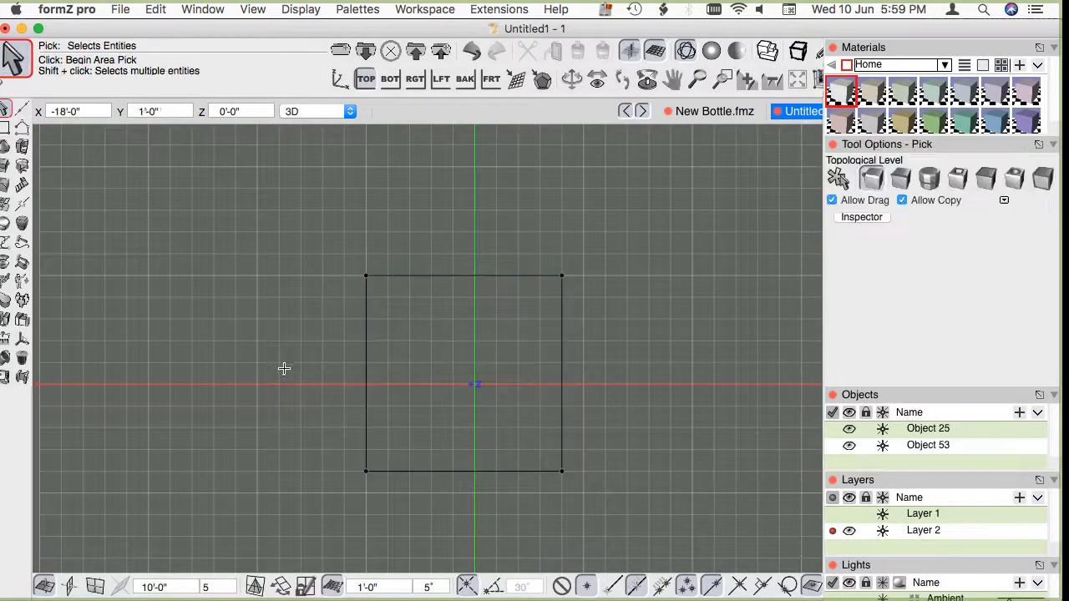
click(5, 223)
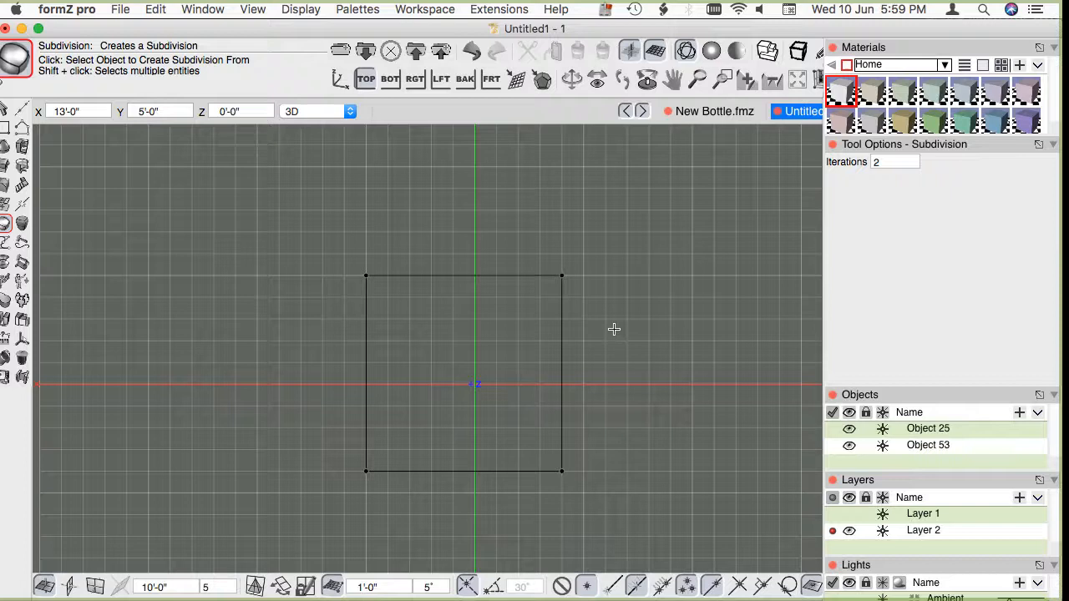
click(490, 275)
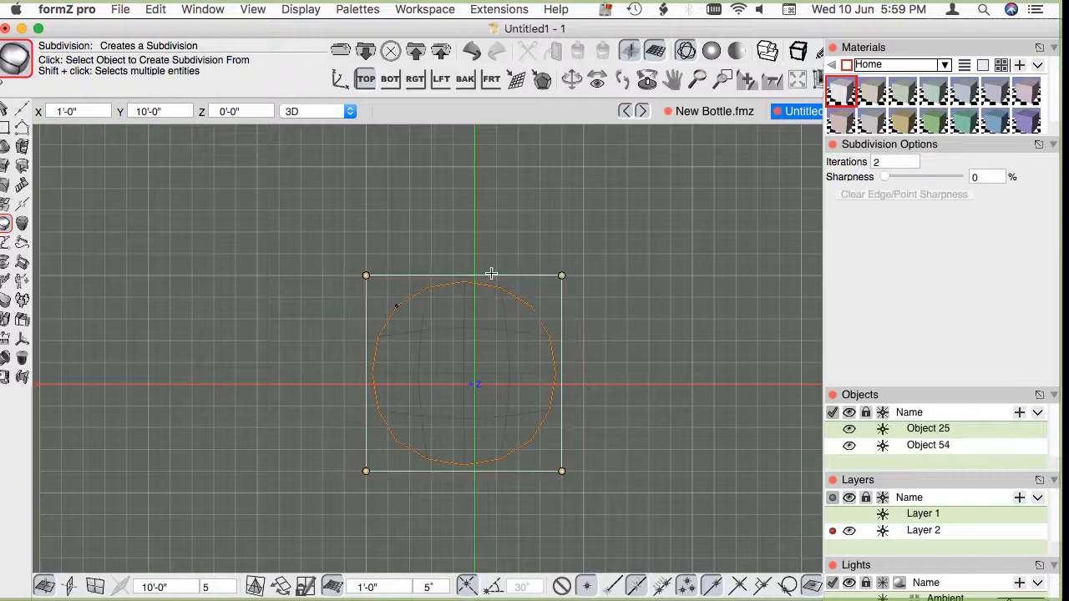
click(6, 108)
Draw a faceted circle of radius about 8'-5 1/4" from the subdivision surface's centre to its edge and compare the two outlines.
key(c)
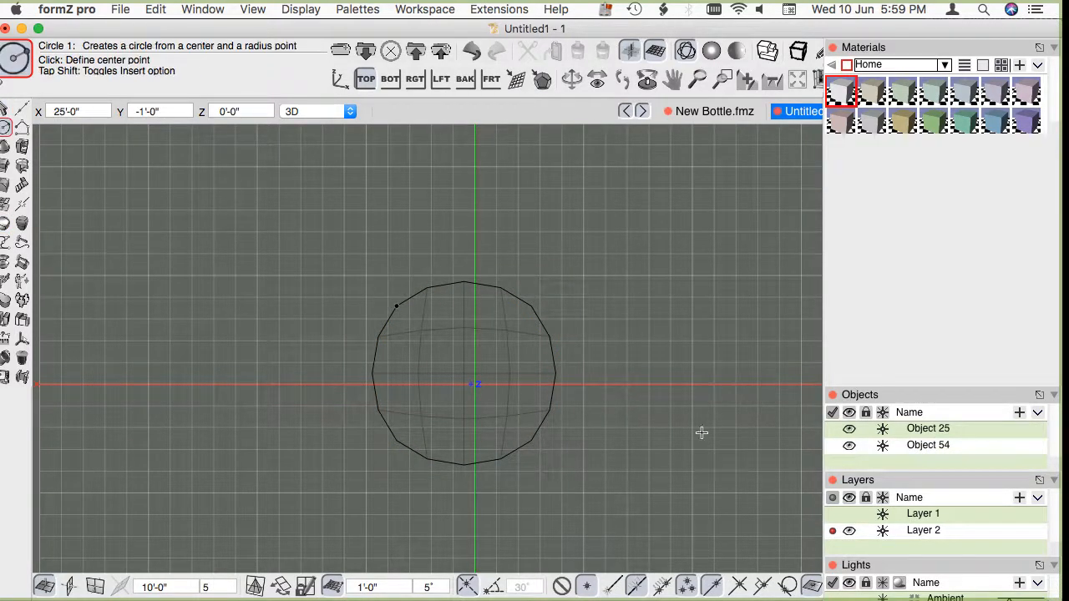
click(462, 373)
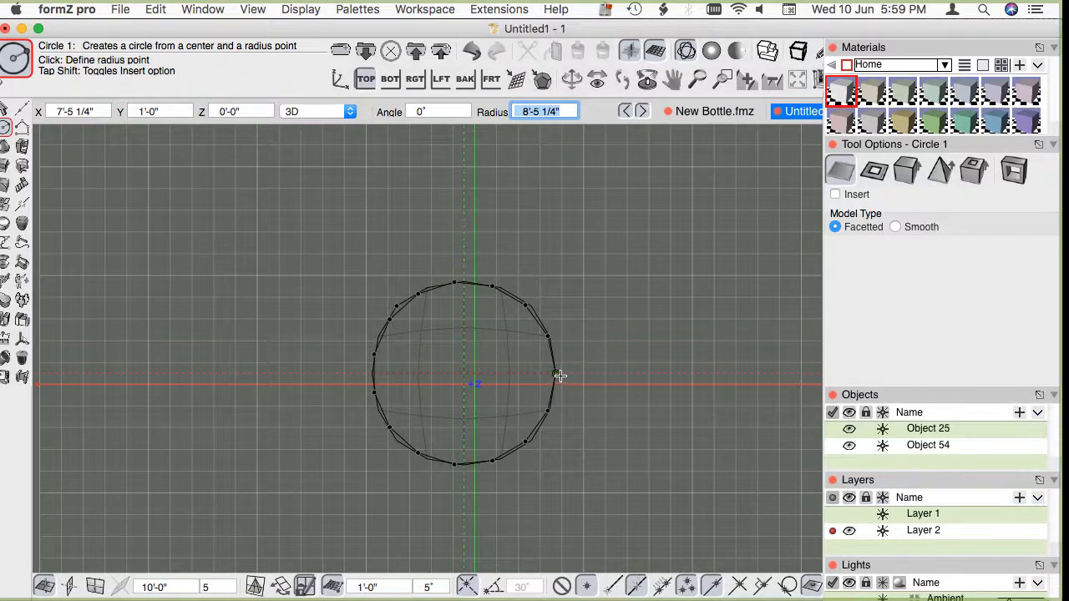
click(558, 372)
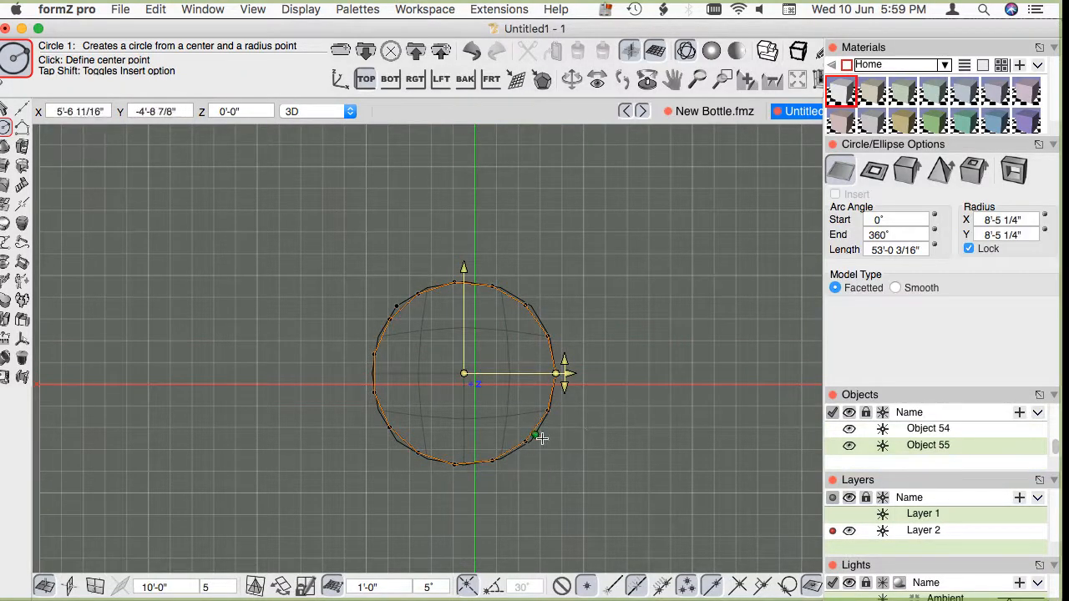
scroll(543, 430, up, 2)
scroll(543, 429, up, 3)
scroll(86, 153, down, 4)
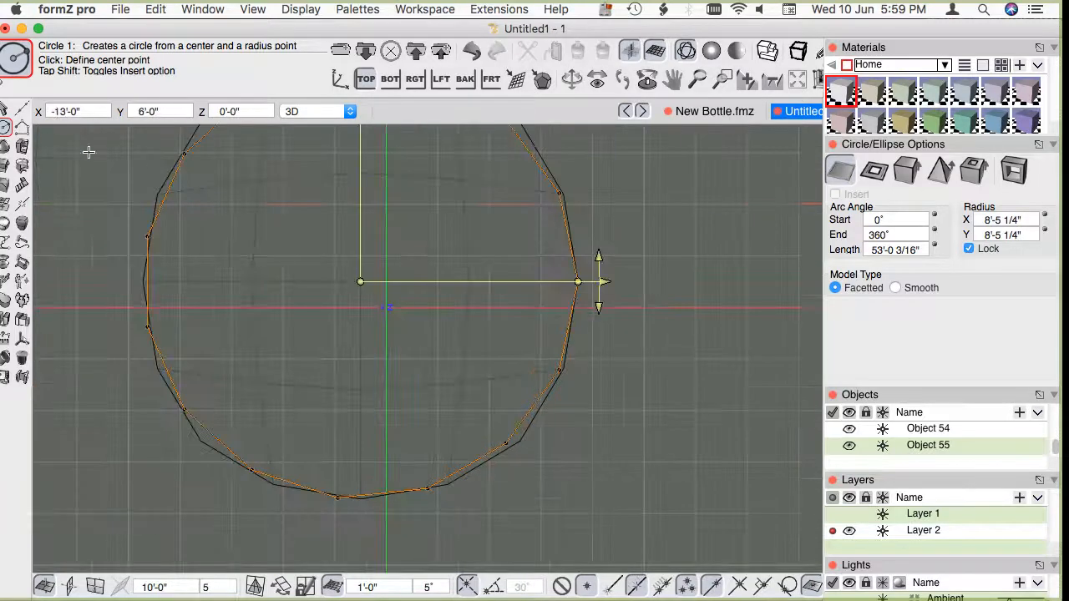
click(4, 109)
scroll(697, 429, down, 2)
scroll(573, 348, up, 1)
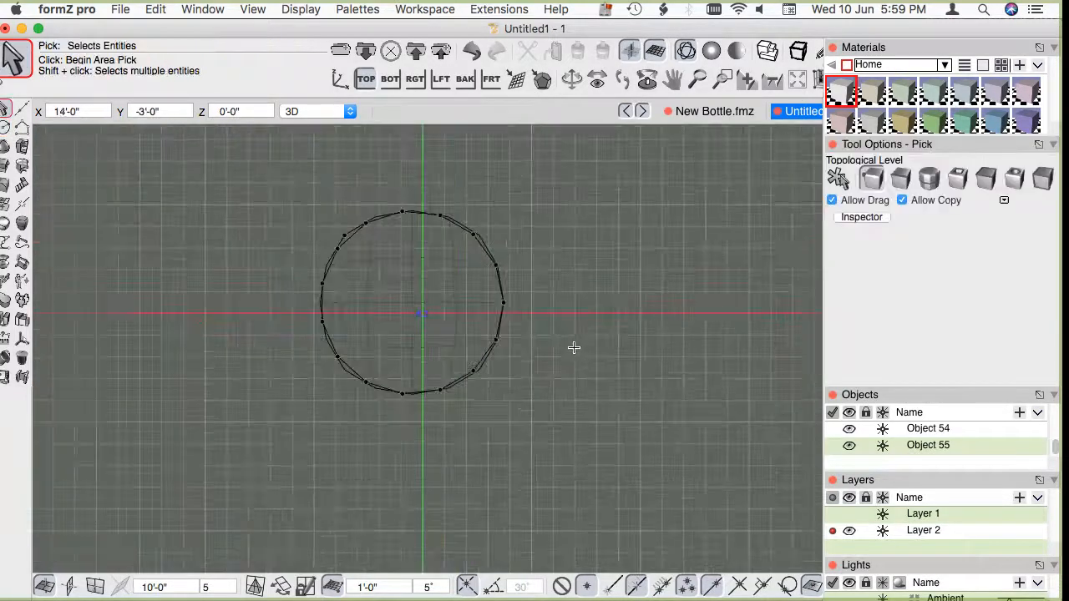
Try dividing the subdivision surface twice with Keep Shape off, and undo both divisions.
mouse_move(21, 223)
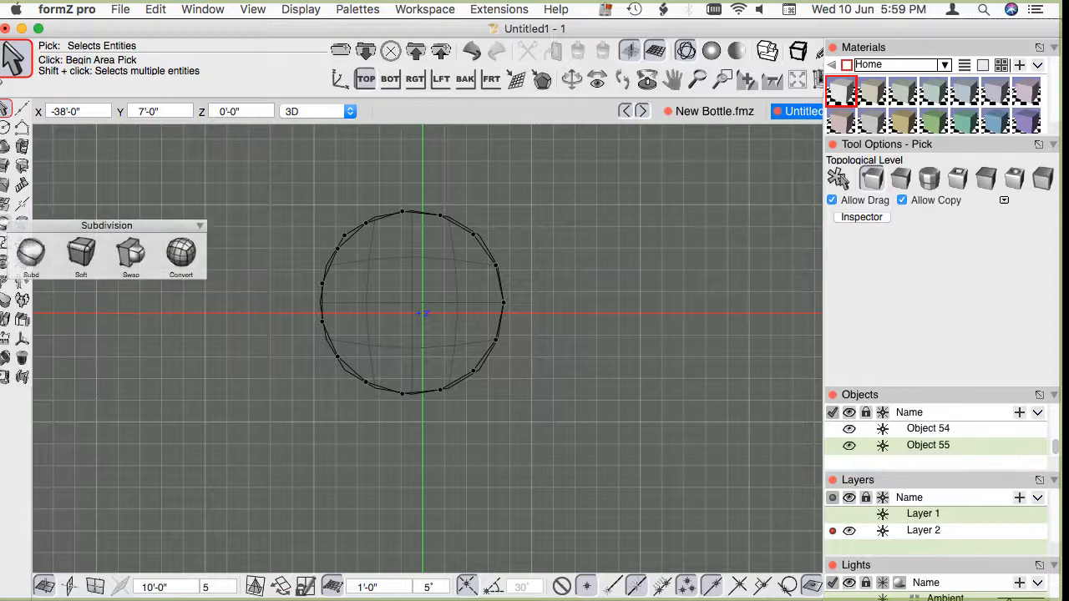
click(180, 253)
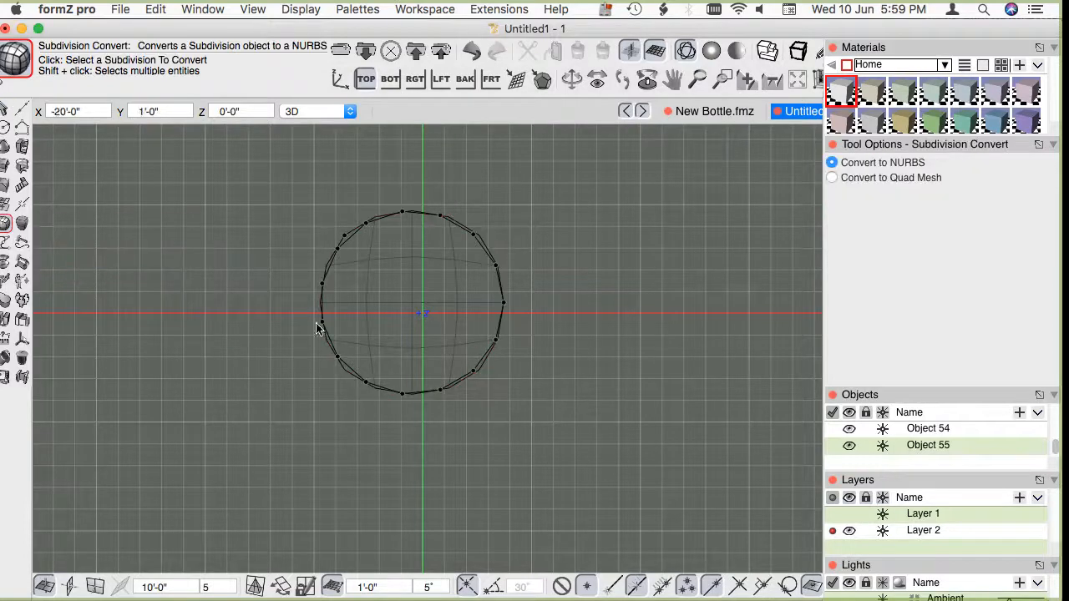
mouse_move(22, 223)
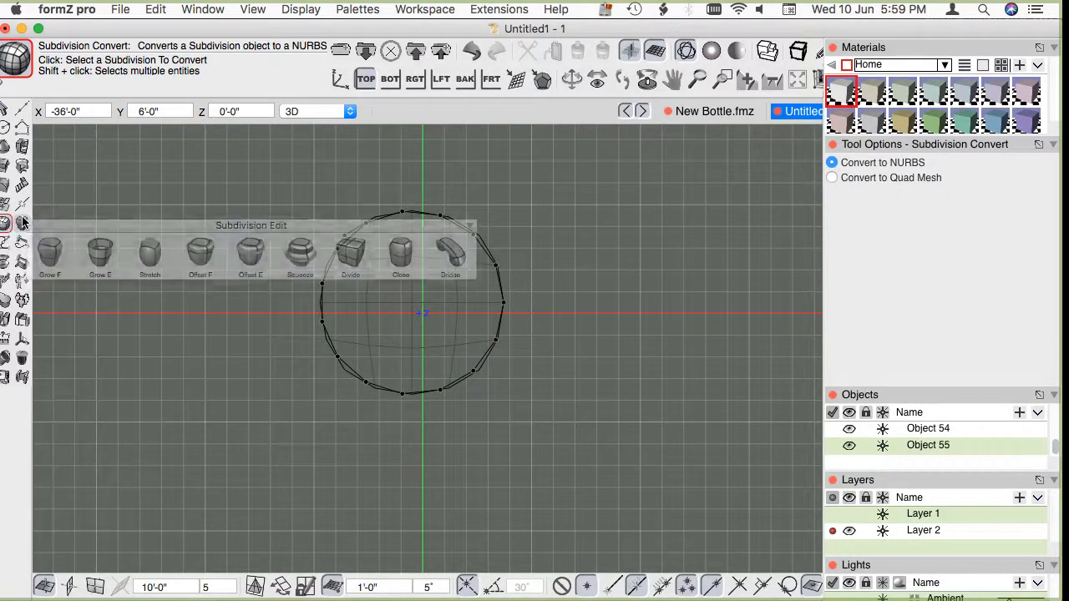
click(350, 252)
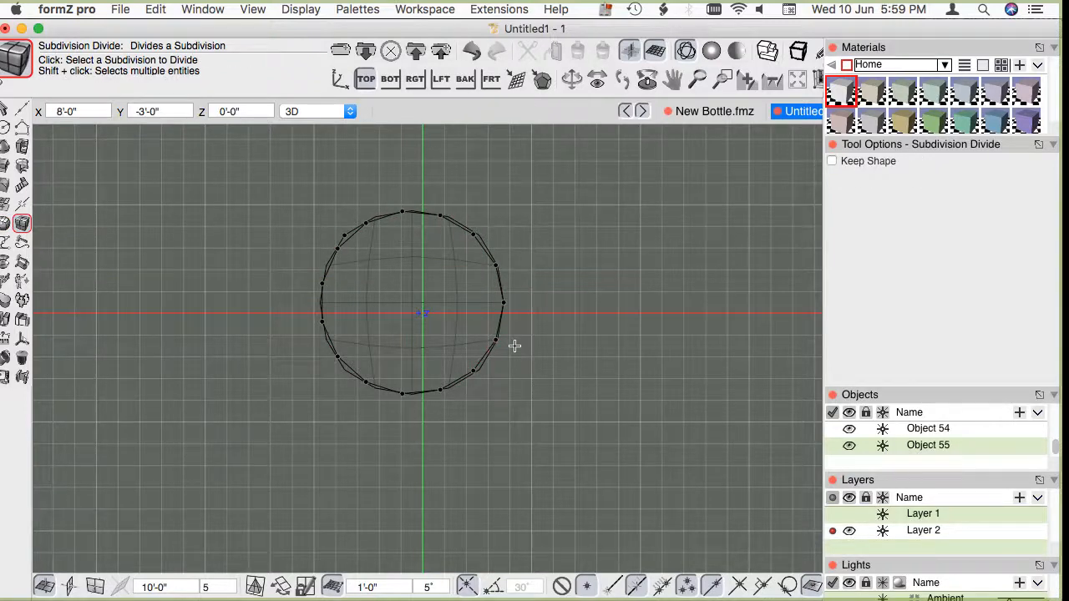
click(516, 345)
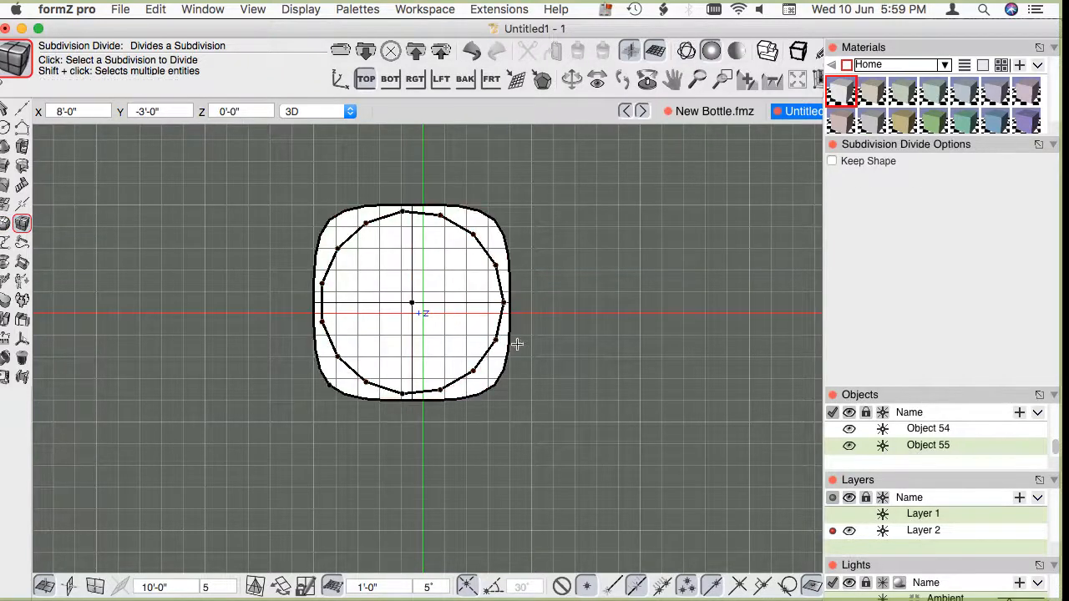
scroll(517, 344, up, 3)
scroll(621, 448, down, 2)
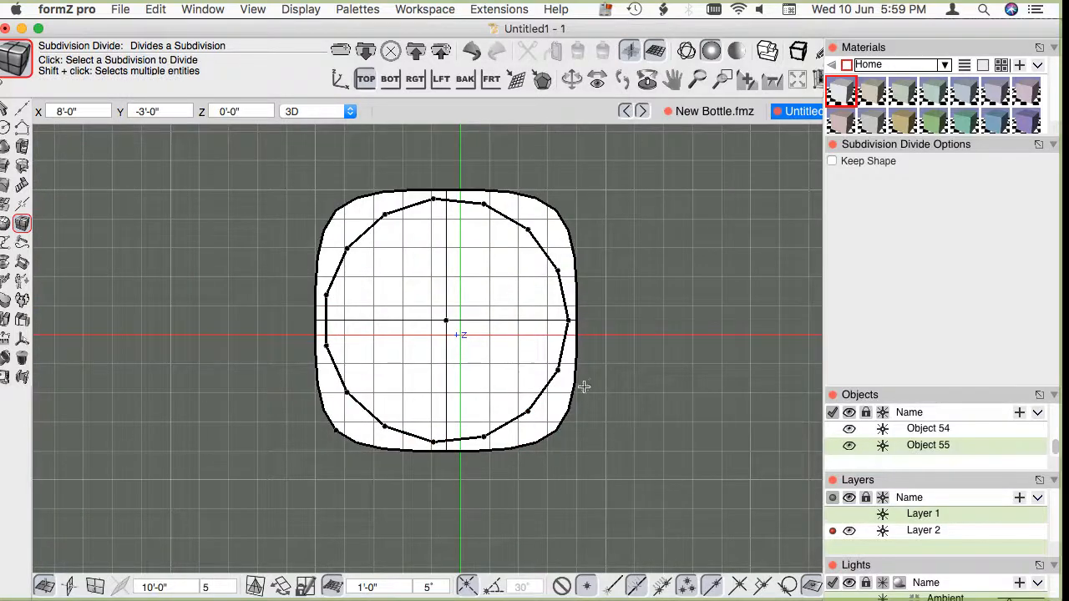
click(559, 406)
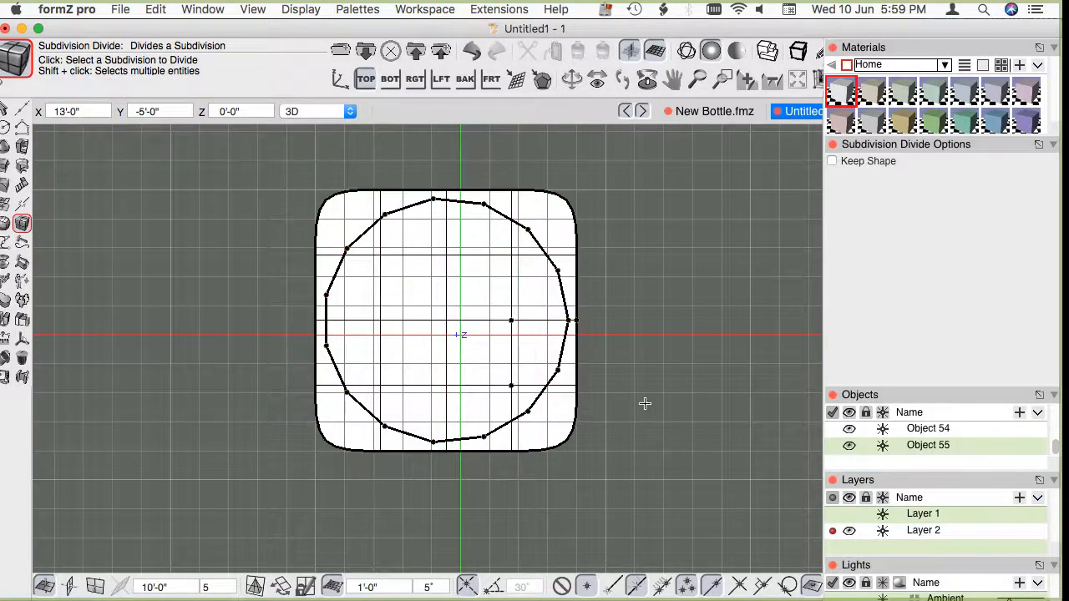
key(super+z)
key(super+z)
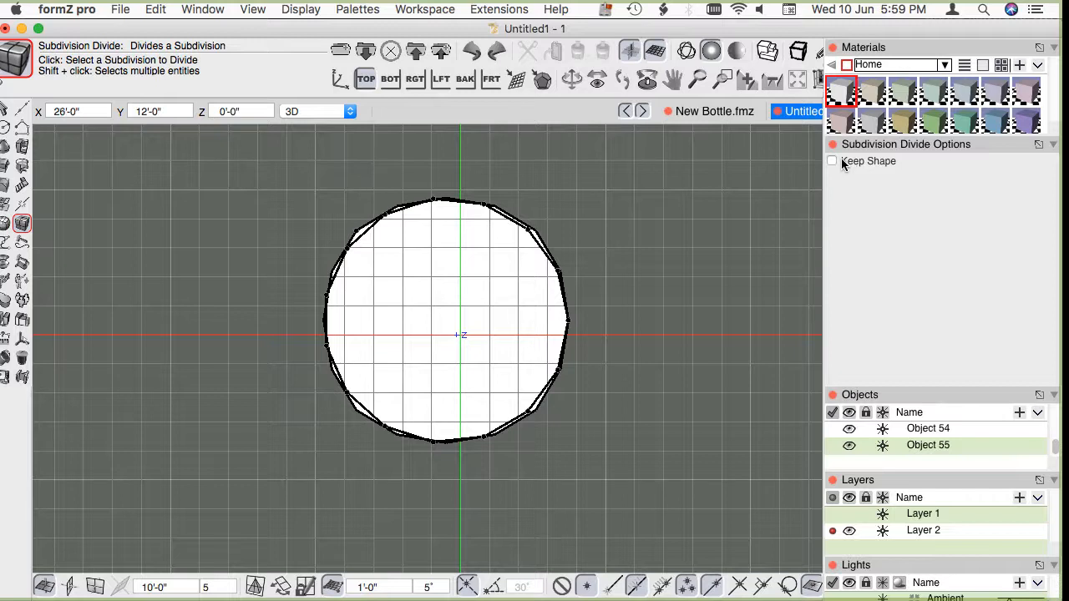
Divide the subdivision surface repeatedly into a fine grid with Keep Shape enabled.
click(842, 164)
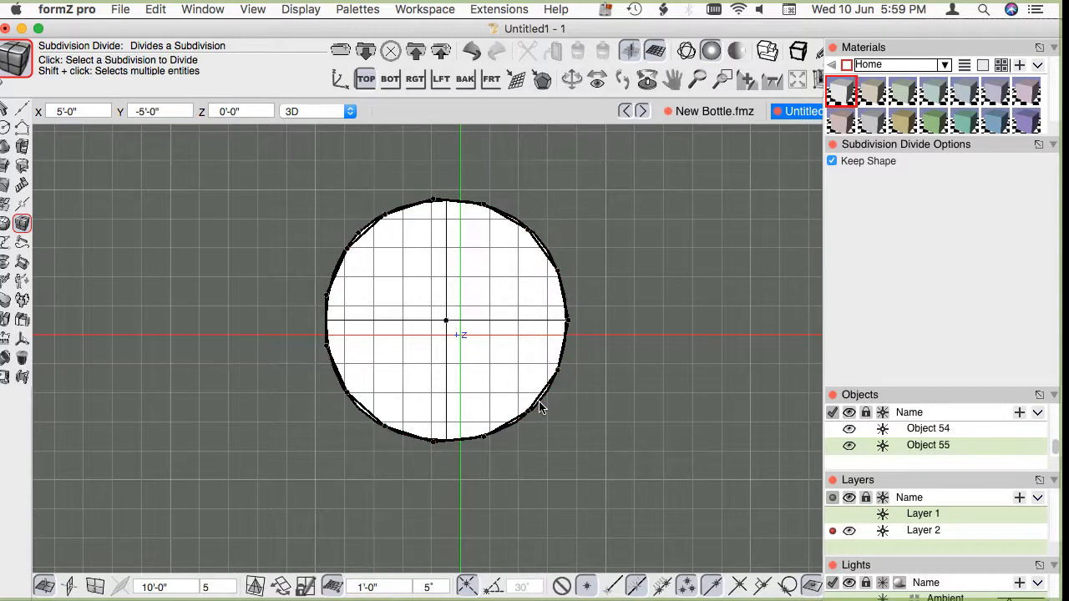
click(446, 348)
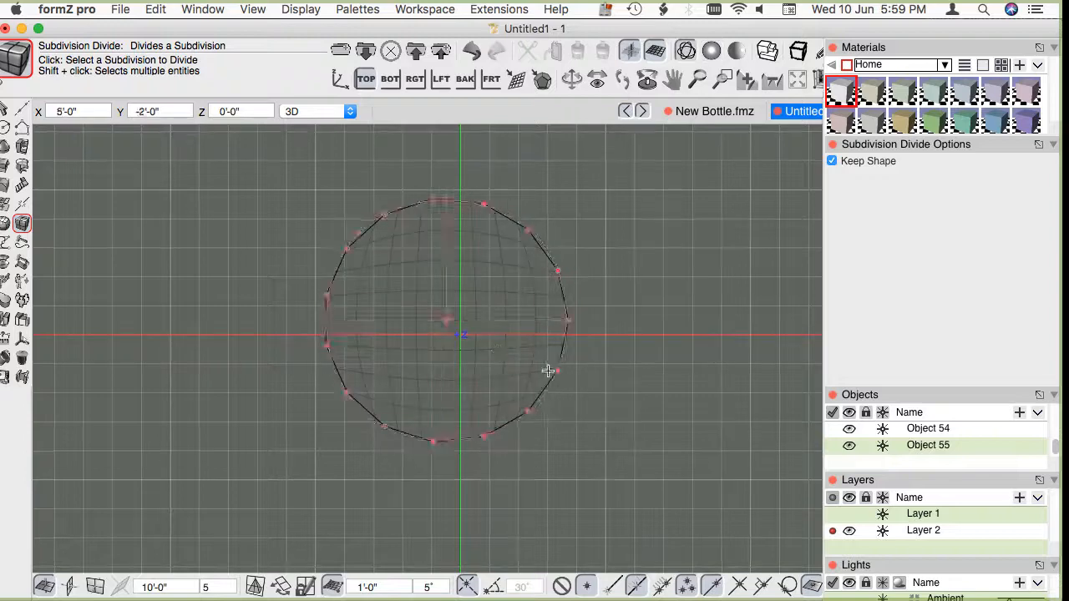
click(502, 317)
click(501, 317)
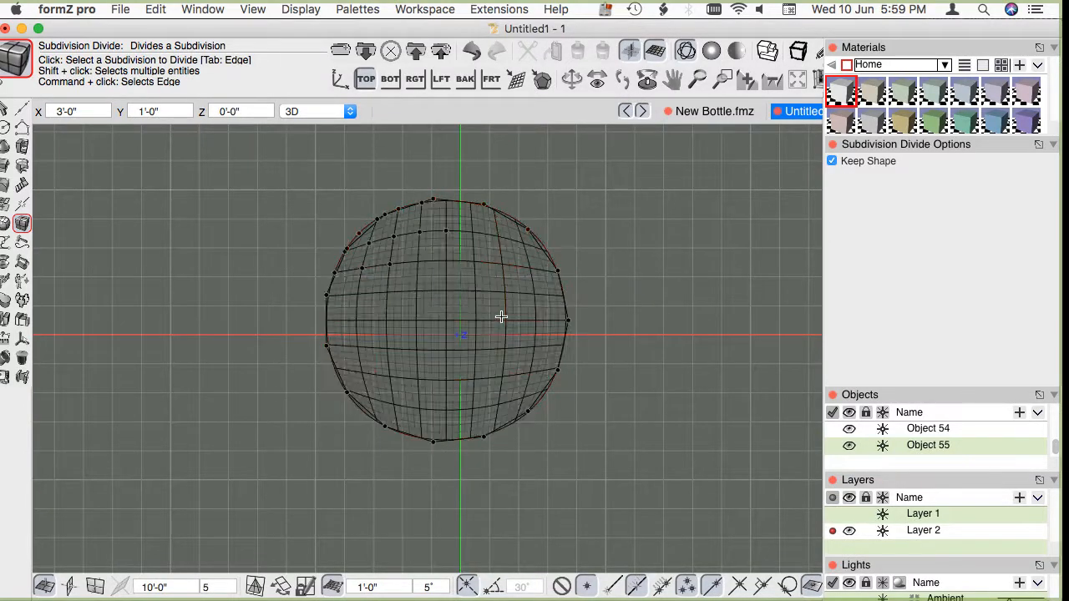
click(502, 317)
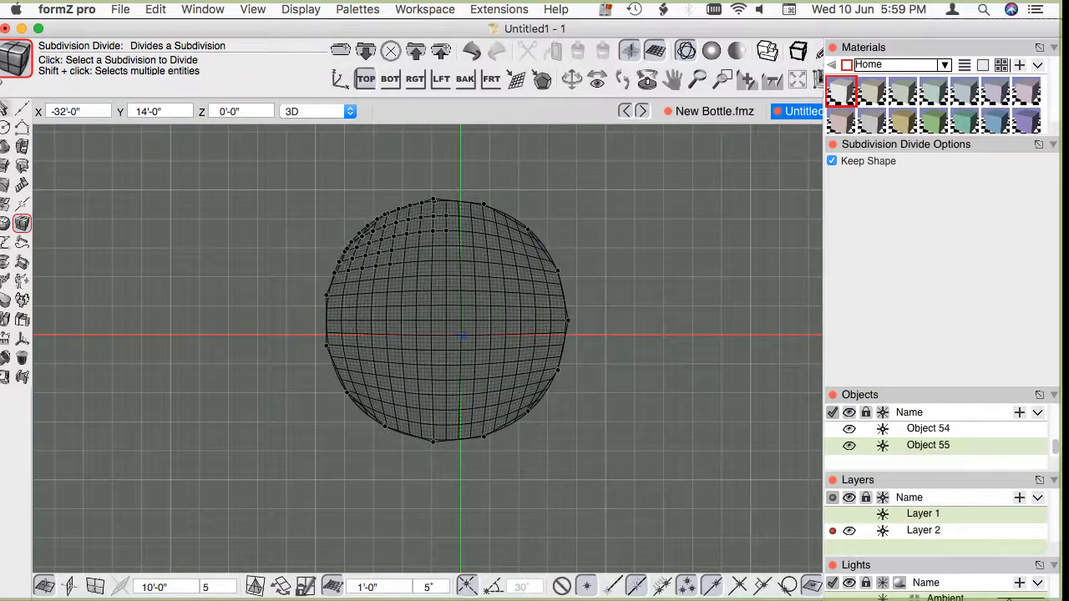
click(5, 127)
click(809, 379)
click(607, 321)
key(super+z)
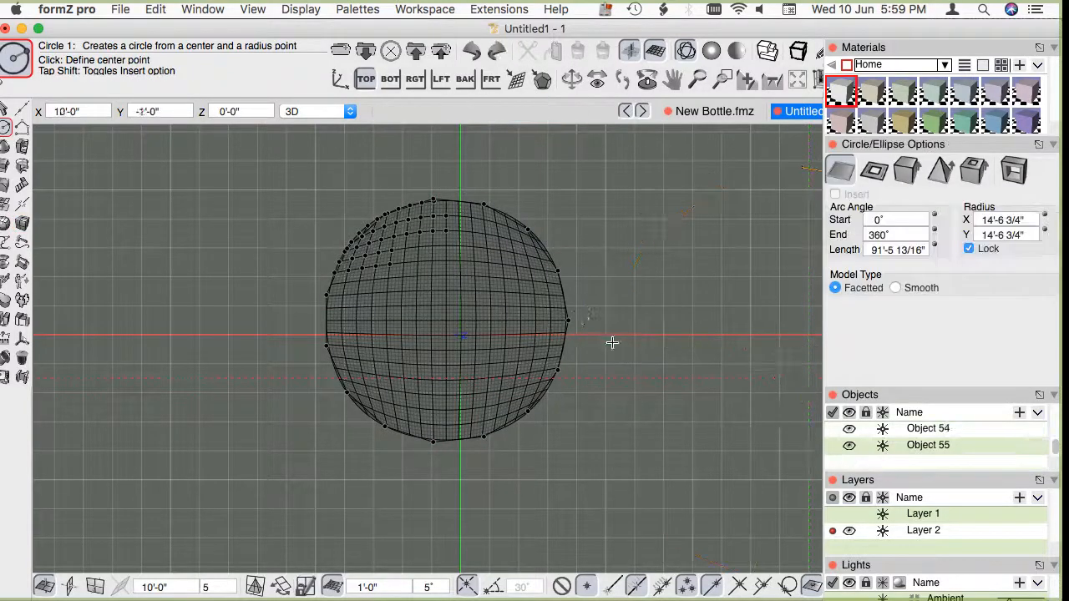
Delete the faceted comparison circle around the subdivision surface.
key(p)
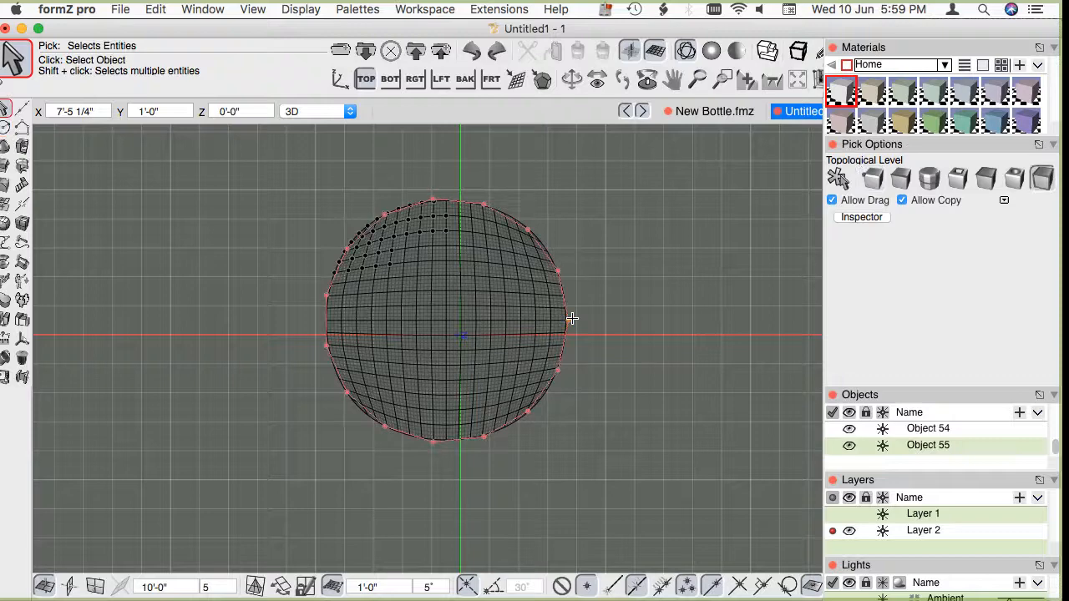
click(573, 323)
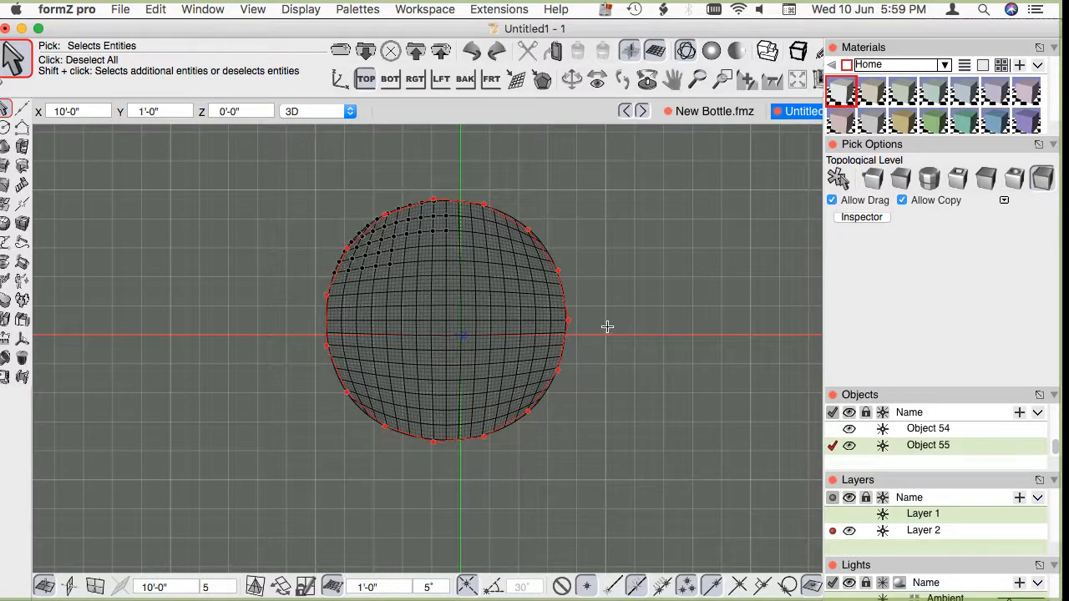
click(607, 327)
key(c)
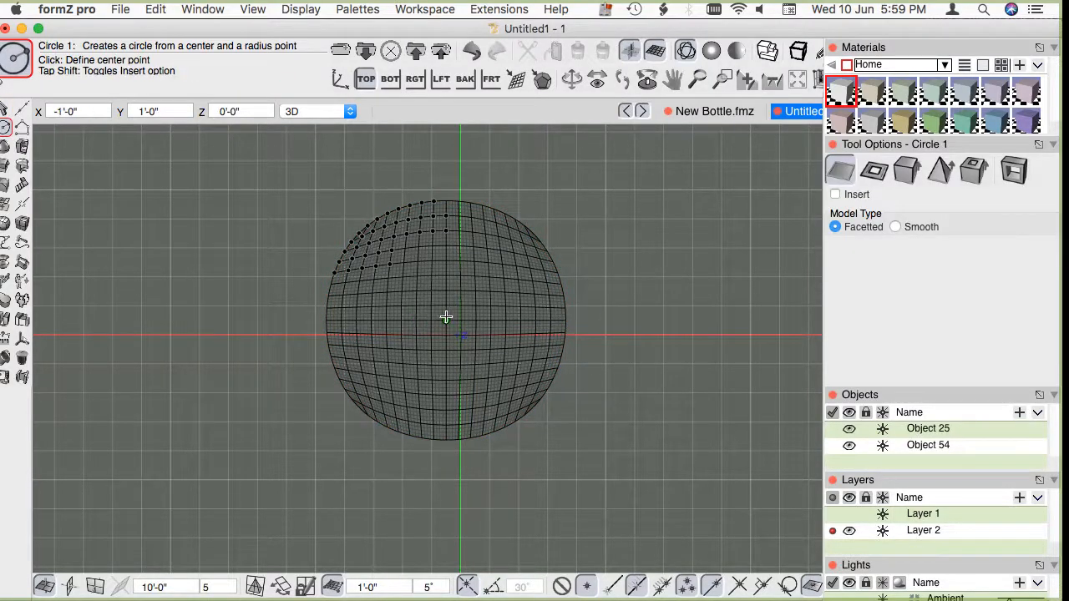
click(447, 320)
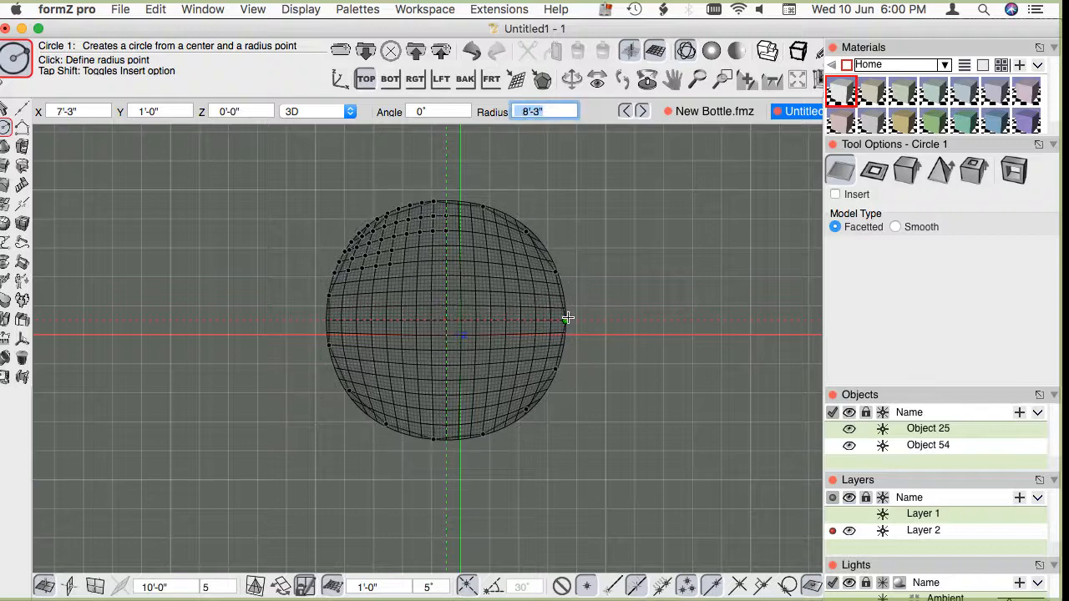
click(569, 319)
key(super+z)
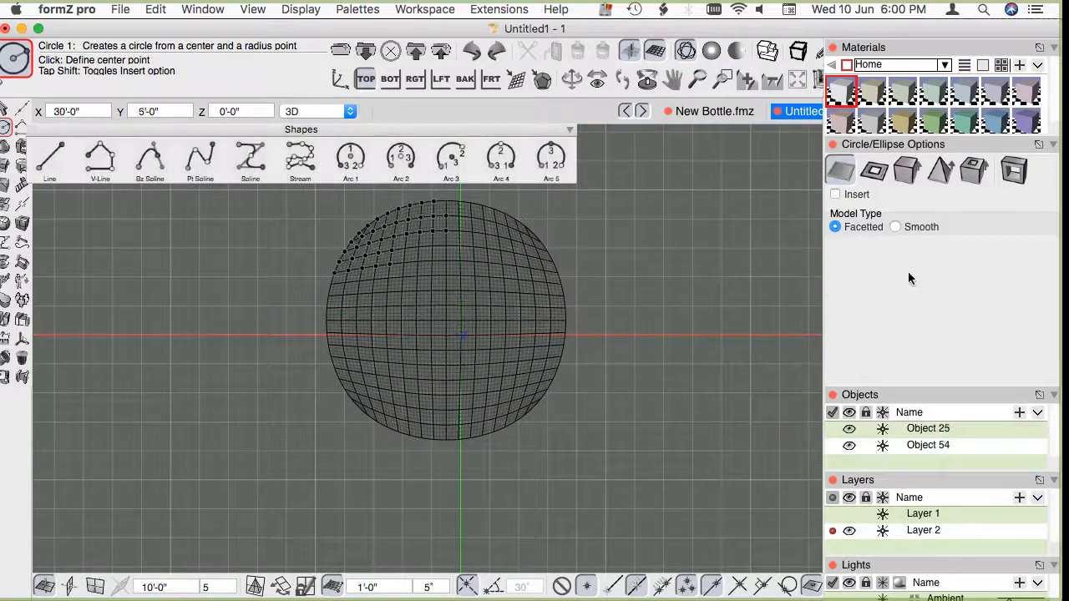
Draw a smooth circle of radius about 8'-3" from the divided surface's centre to its edge and compare the two outlines.
click(898, 227)
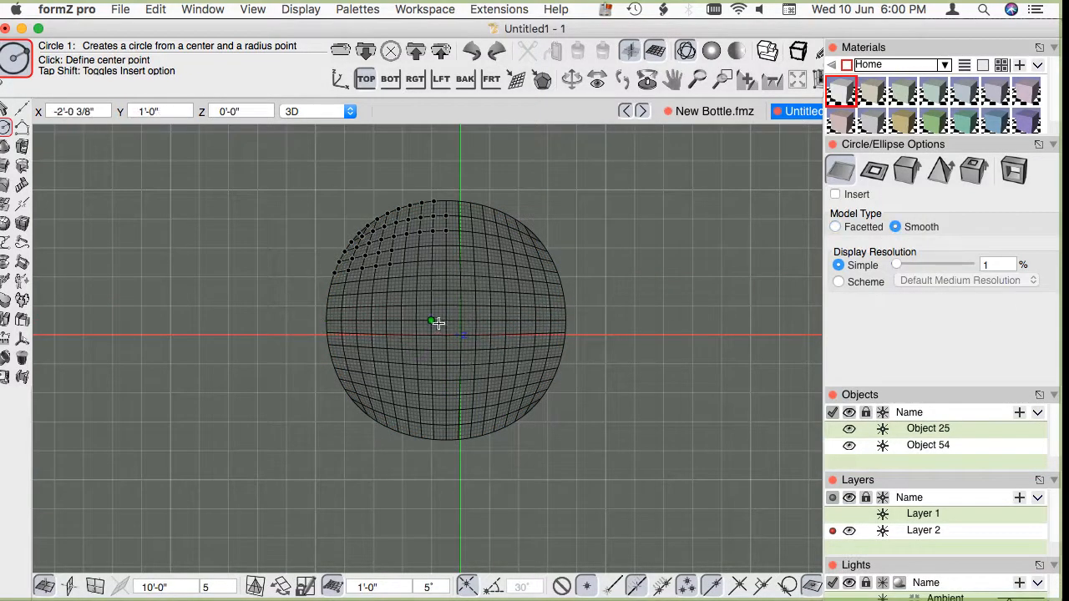
click(445, 320)
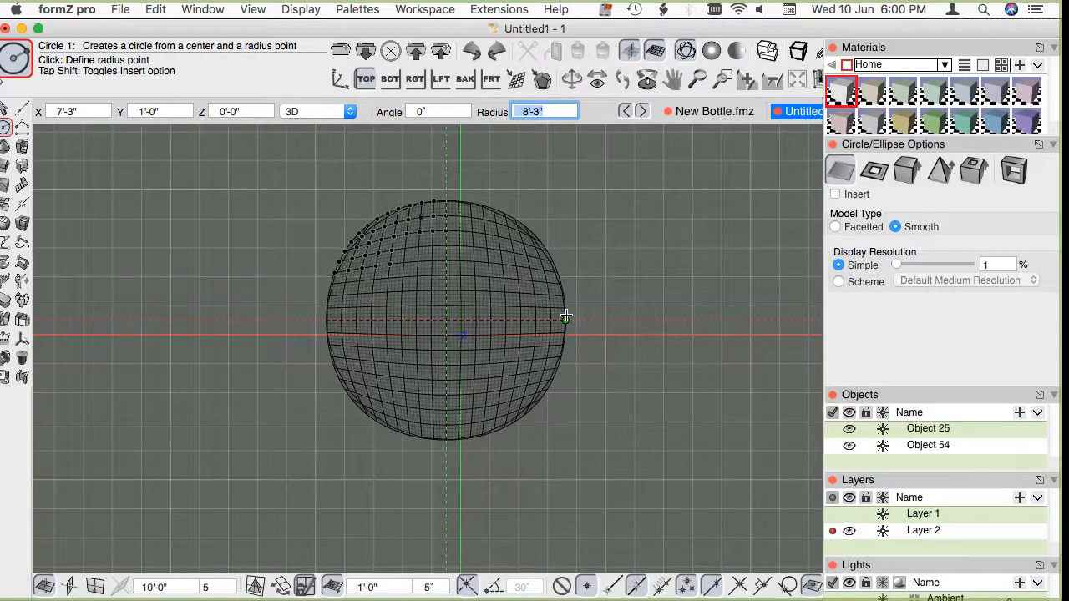
click(566, 316)
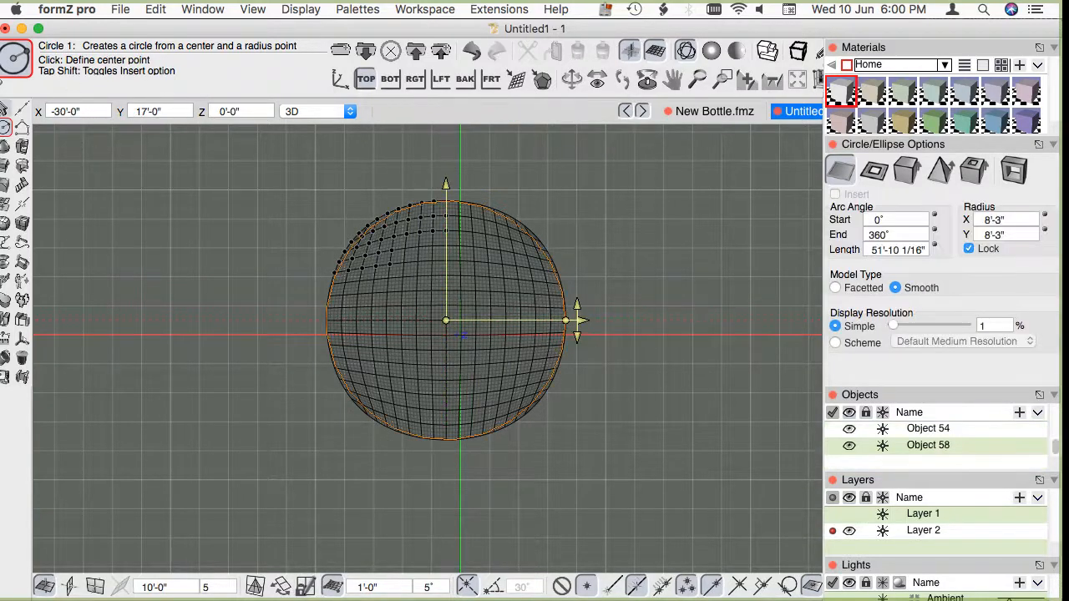
scroll(511, 423, up, 5)
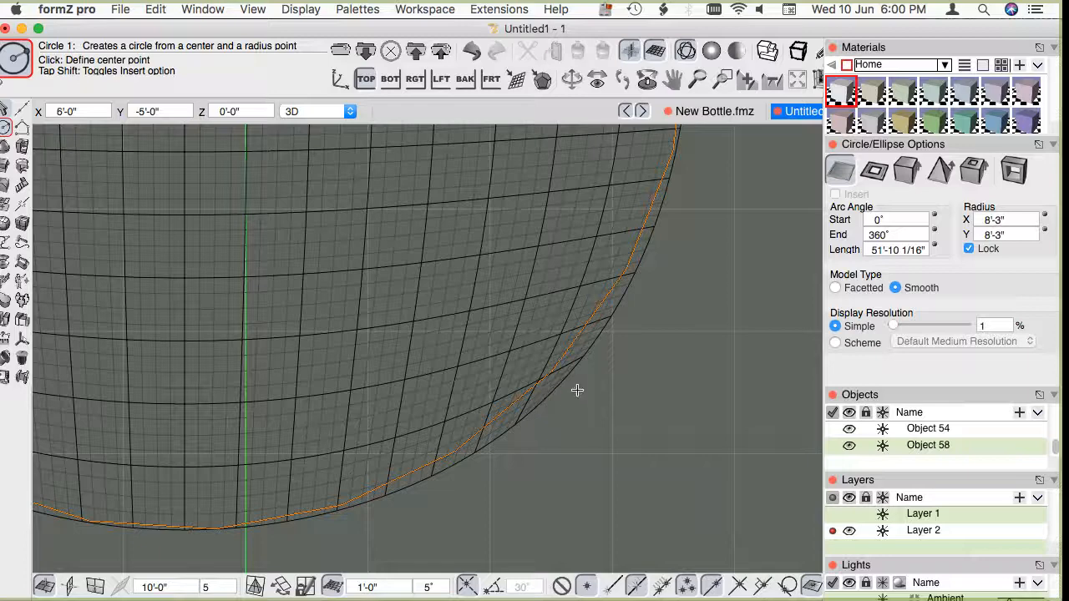
scroll(594, 355, down, 3)
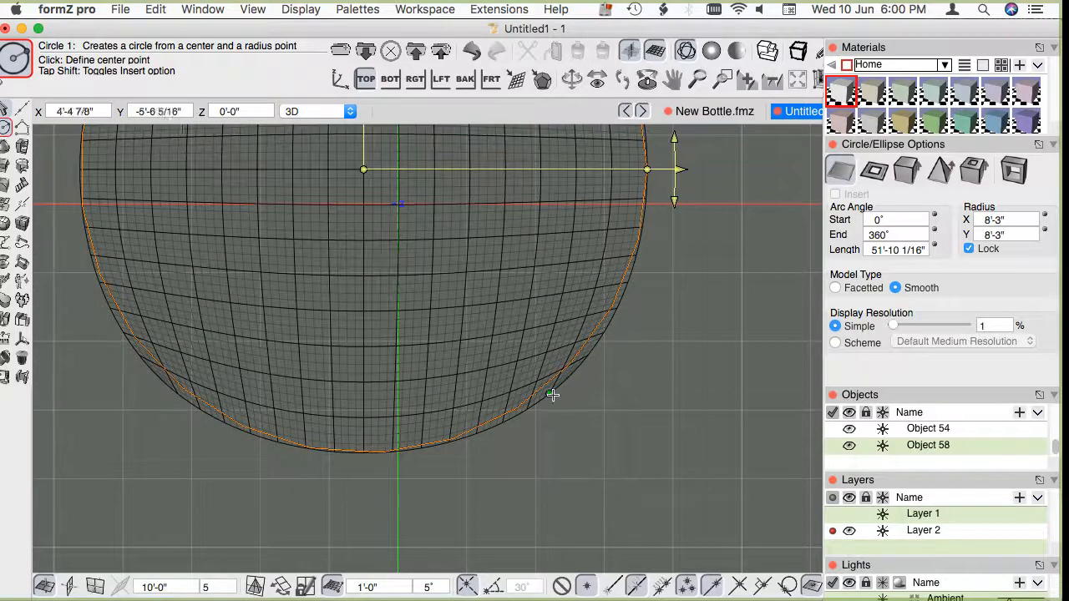
scroll(537, 401, down, 2)
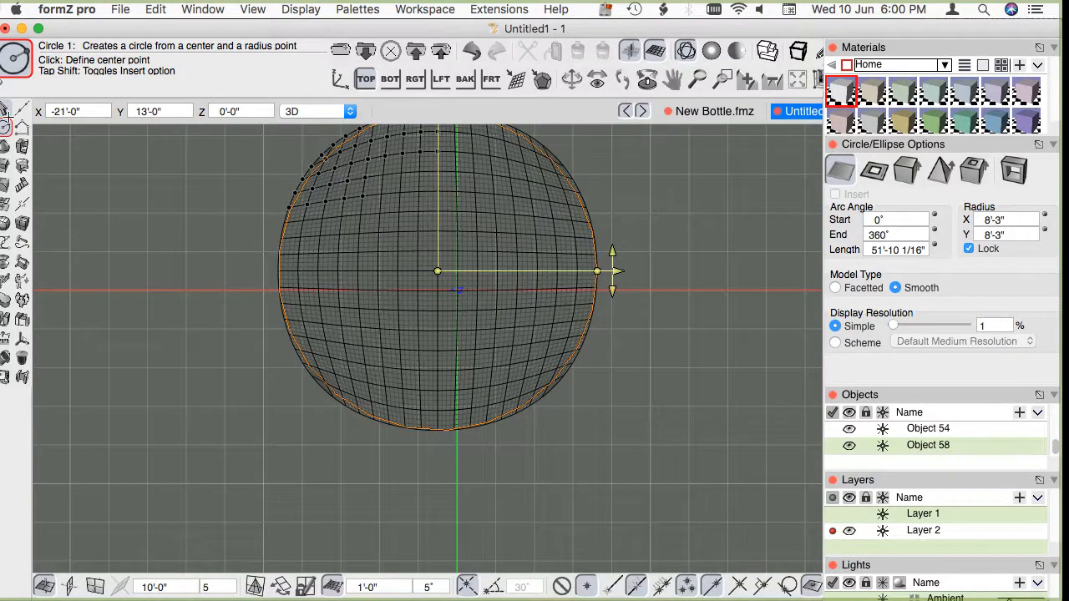
click(5, 110)
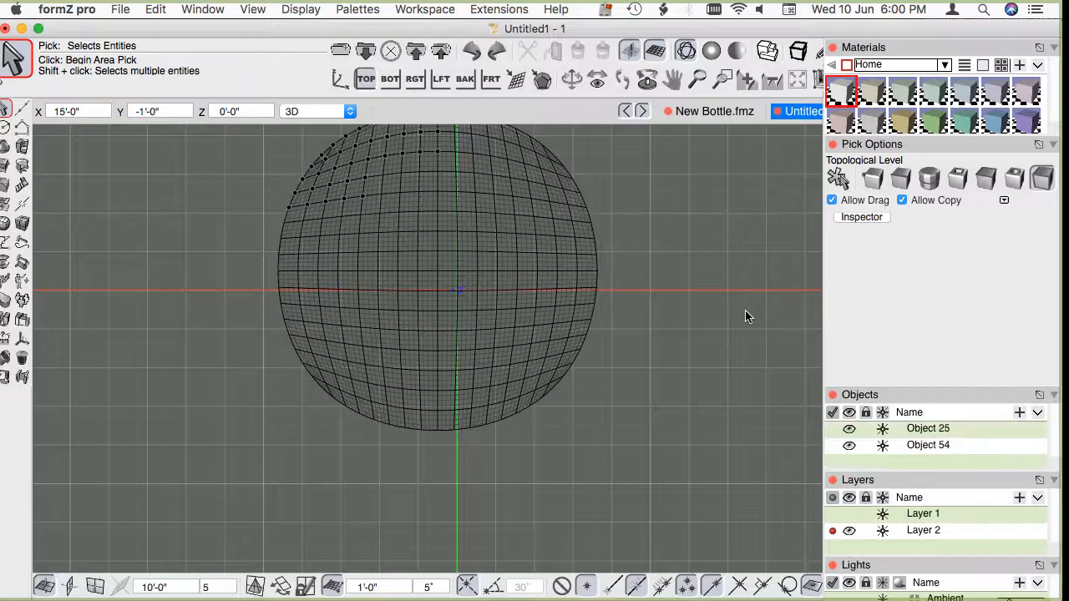
Delete the square-based subdivision surface and its comparison circle from the drawing.
key(super+a)
key(Delete)
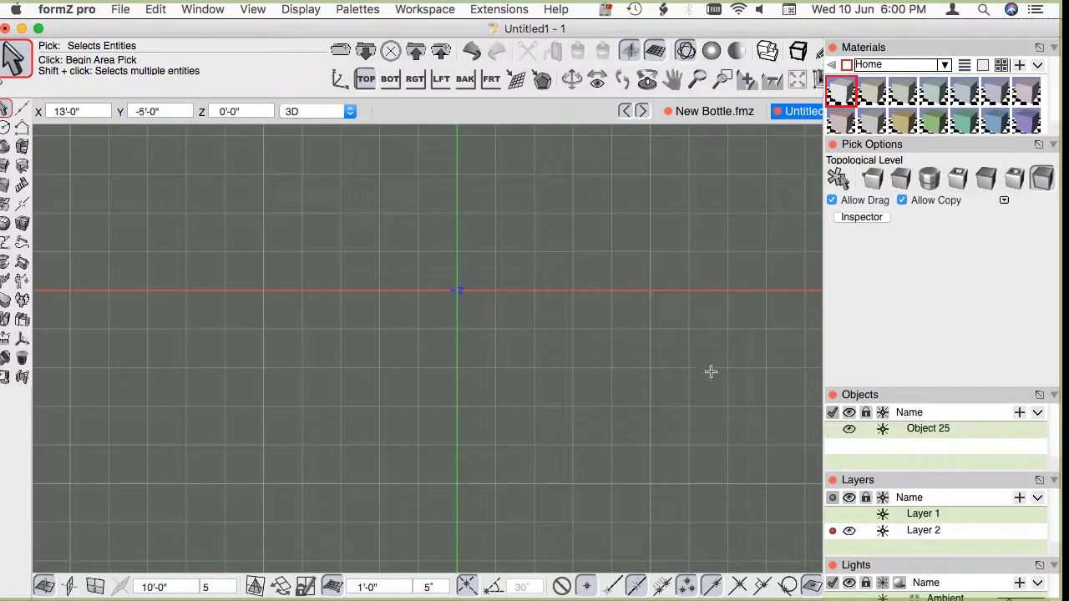
scroll(661, 421, down, 2)
Choose the Polygon tool and set its number of segments to 6.
click(5, 127)
mouse_move(5, 144)
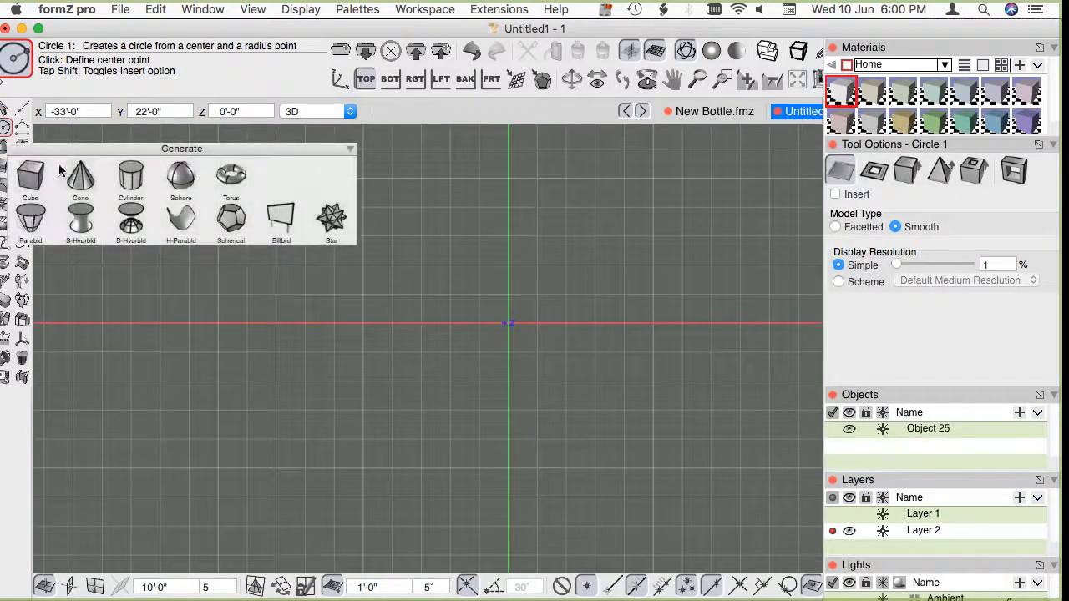
click(137, 157)
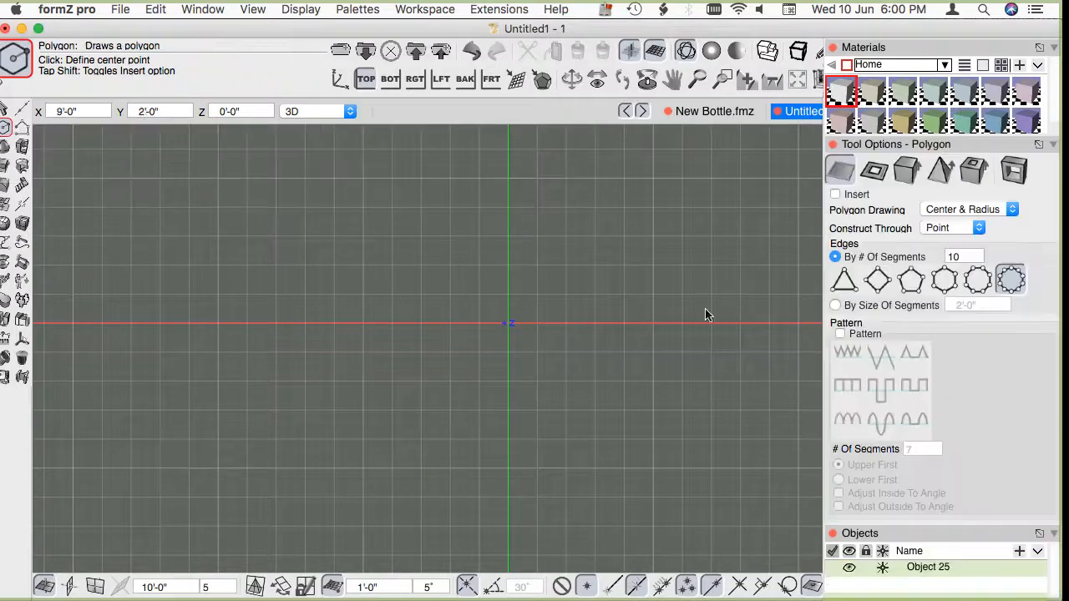
click(940, 280)
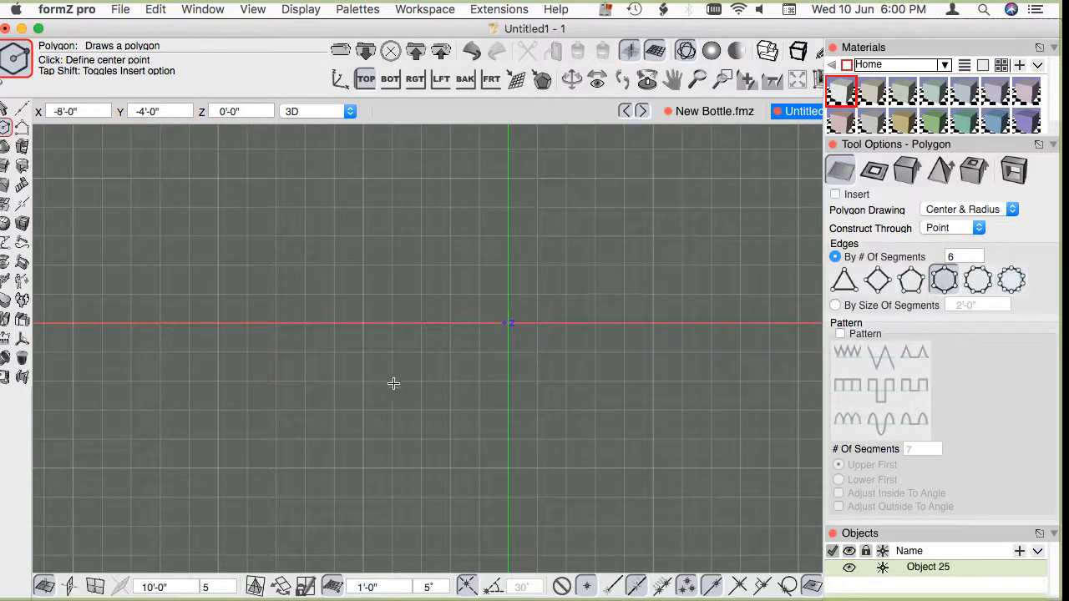
key(c)
click(512, 323)
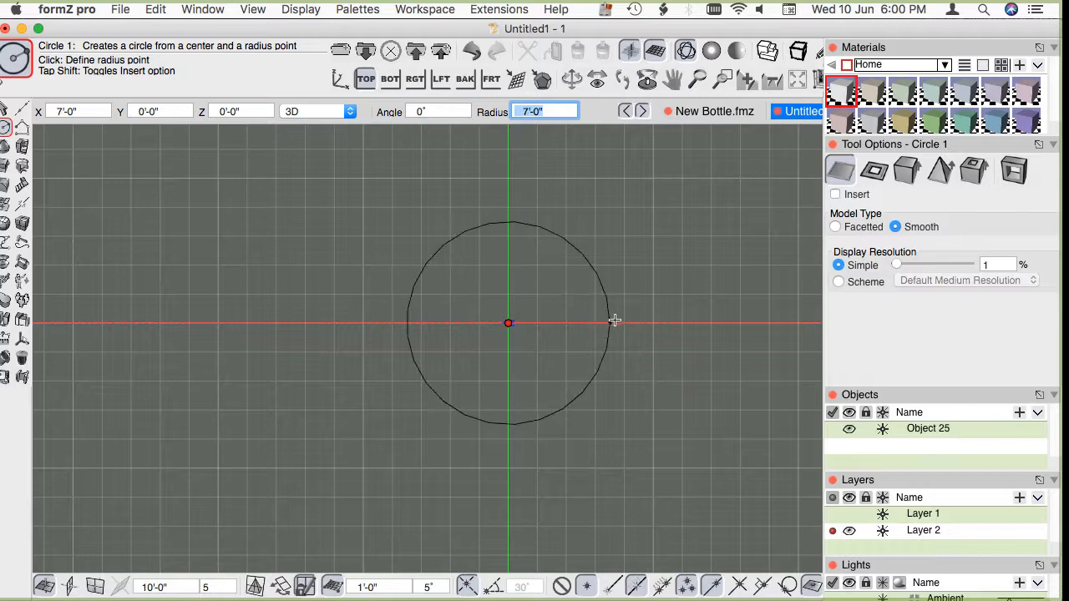
click(614, 324)
key(super+z)
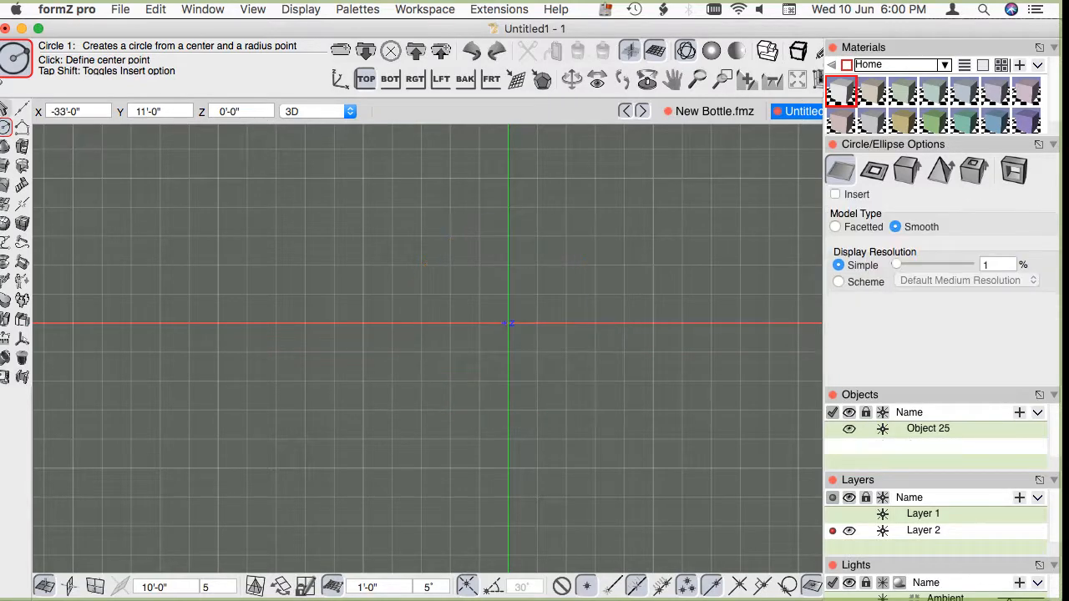
Draw a hexagon centred on the origin with a radius of about 8'-0" along the red axis.
mouse_move(5, 127)
click(131, 157)
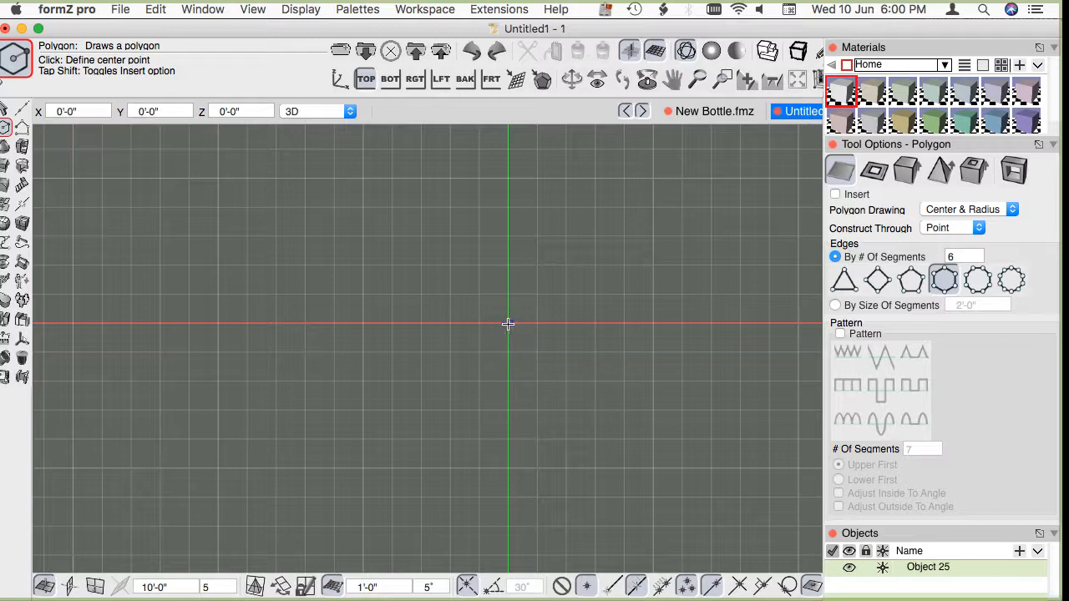
click(508, 324)
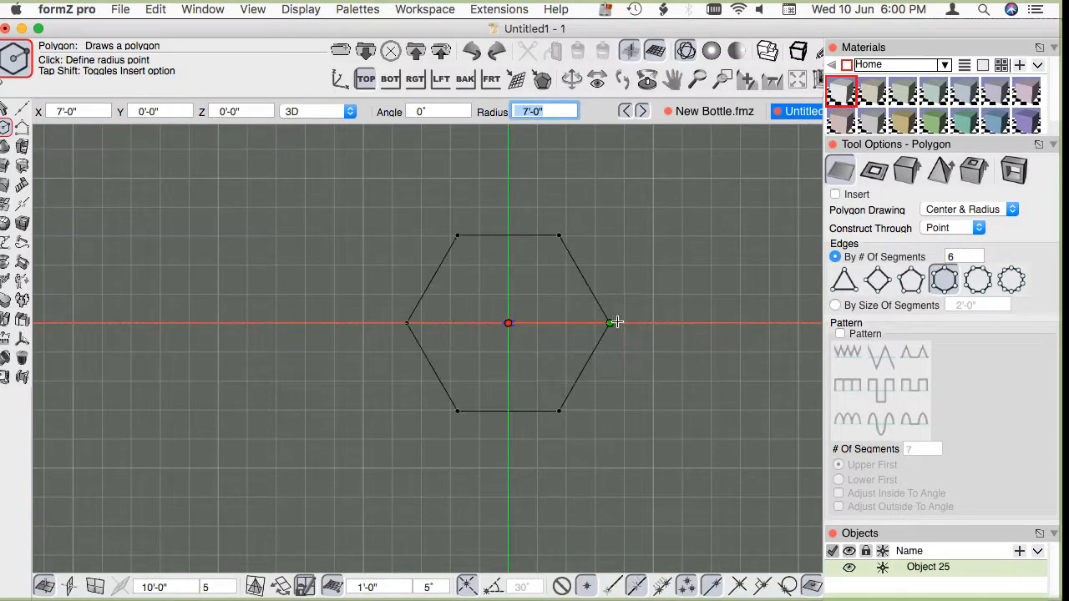
click(623, 323)
Create a subdivision surface from the hexagon with the Subdivision tool.
click(7, 165)
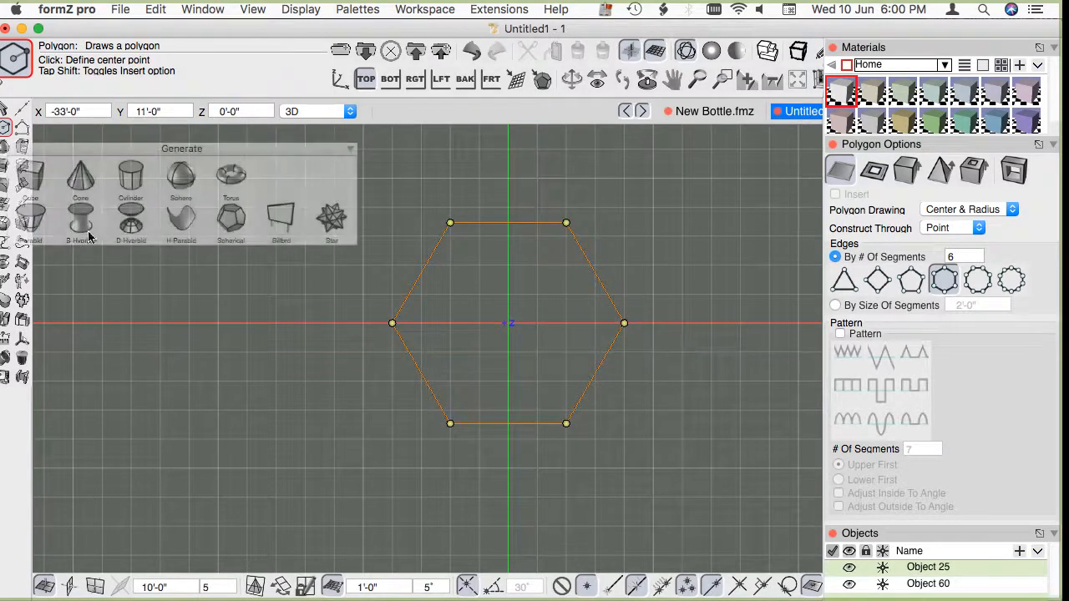
click(5, 223)
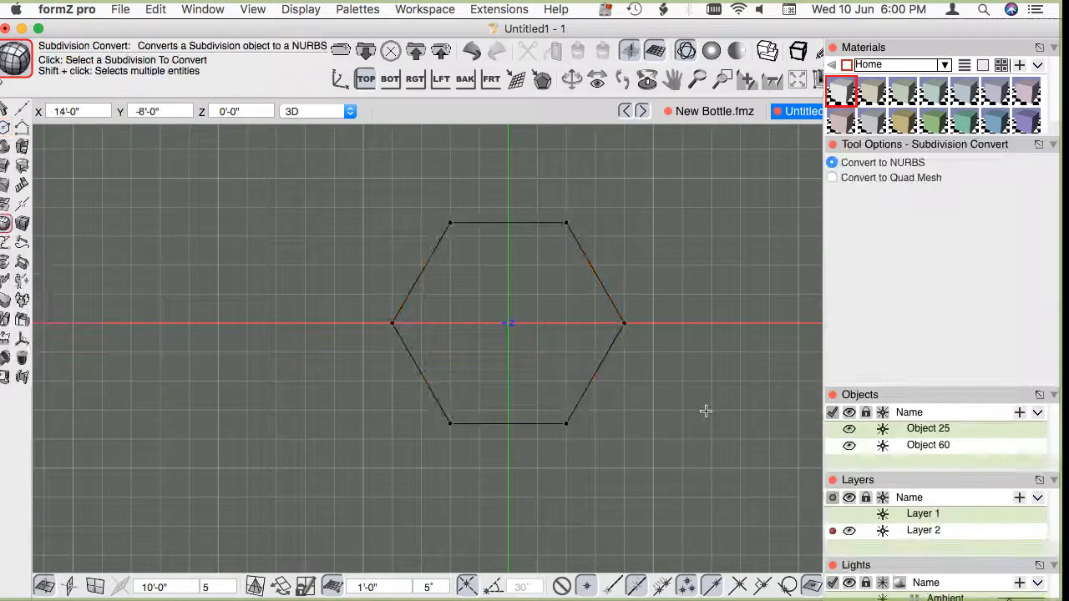
click(6, 224)
click(31, 252)
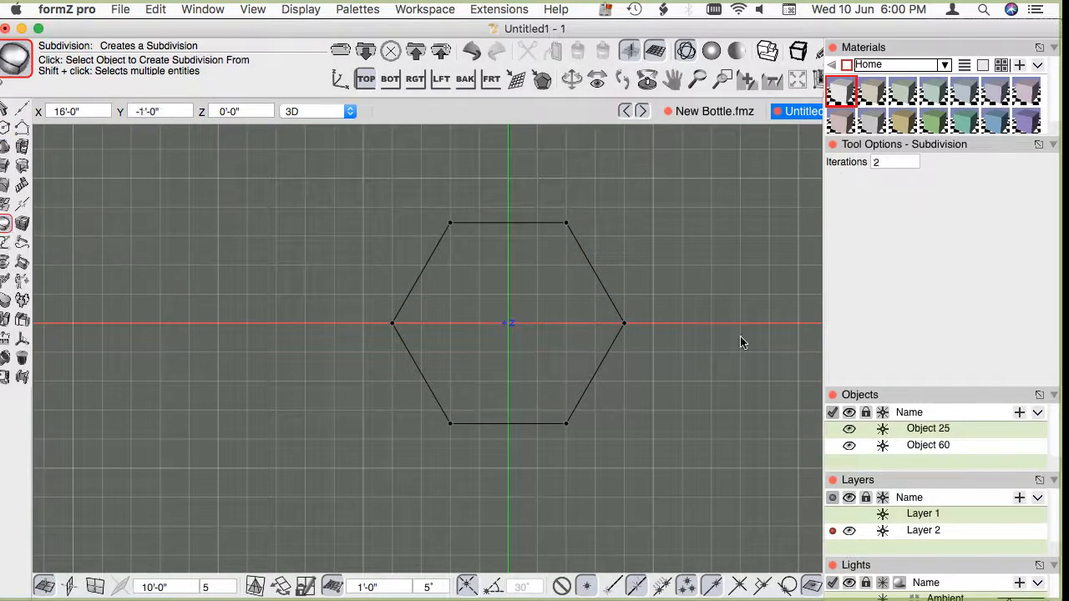
click(608, 293)
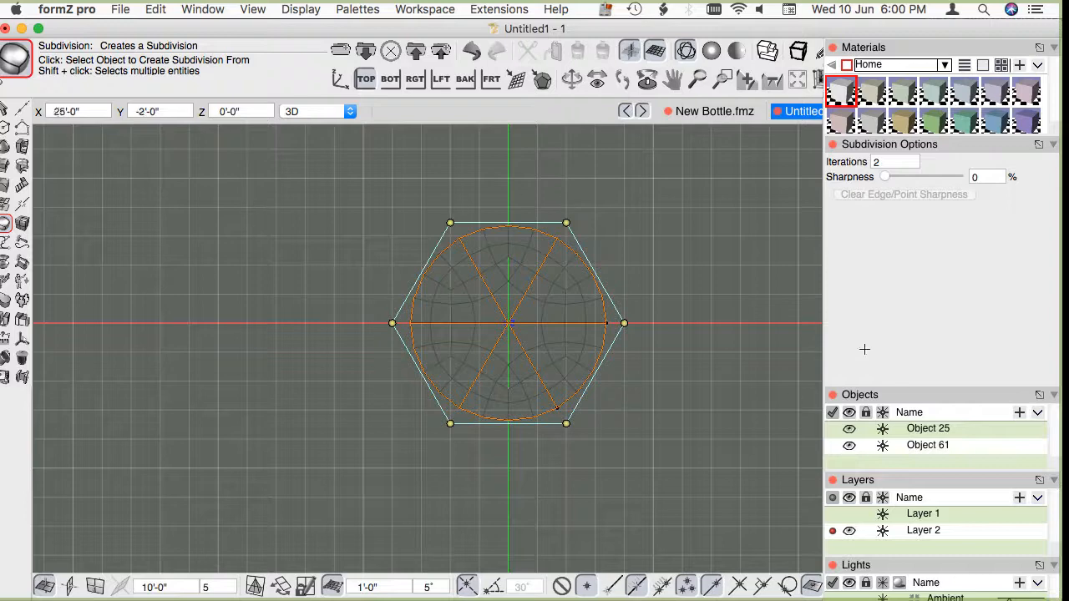
Draw a smooth circle of radius about 6'-9" from the surface's centre to its edge, compare the outlines, and undo the circle.
click(6, 109)
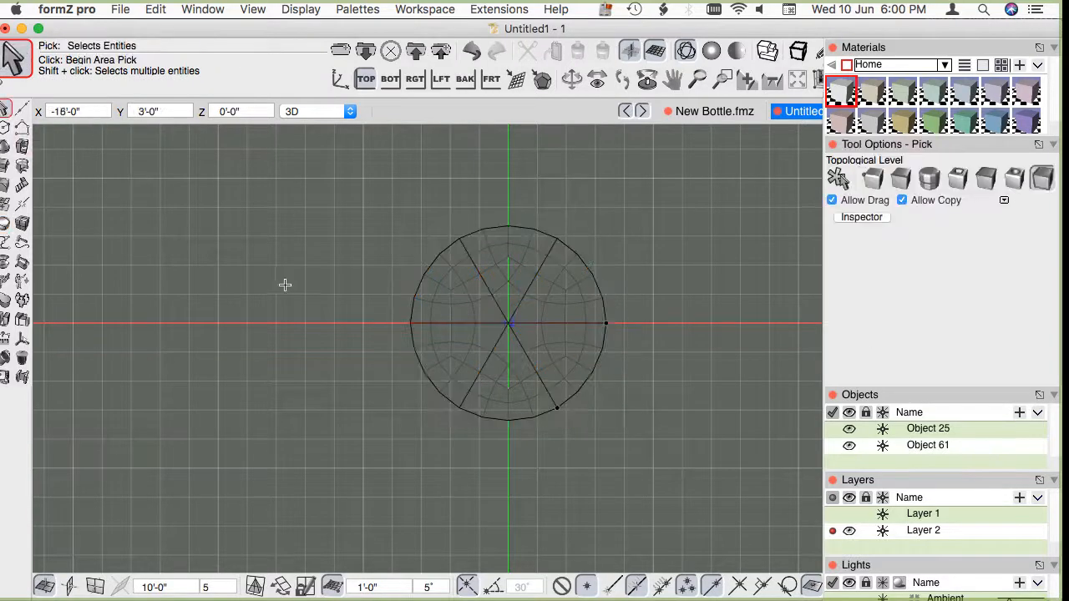
key(c)
click(509, 324)
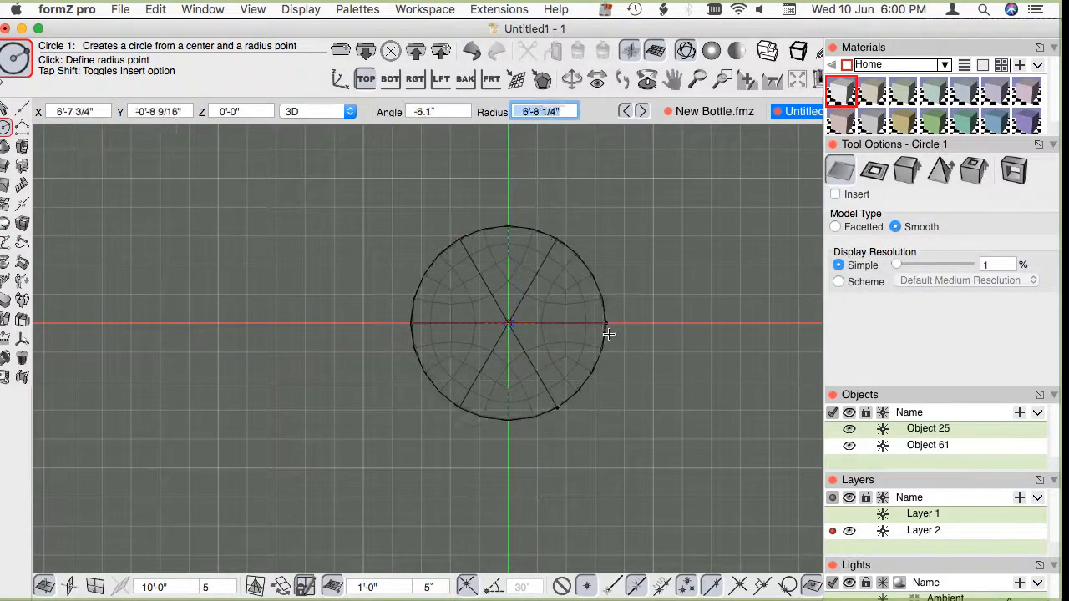
click(608, 324)
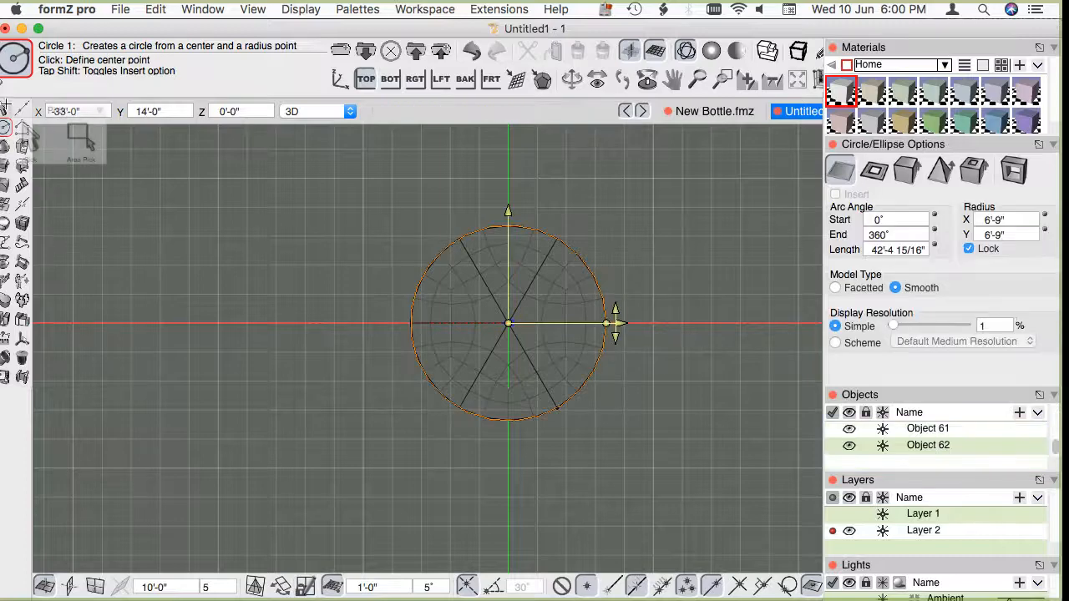
click(6, 109)
scroll(465, 242, up, 3)
scroll(179, 183, down, 2)
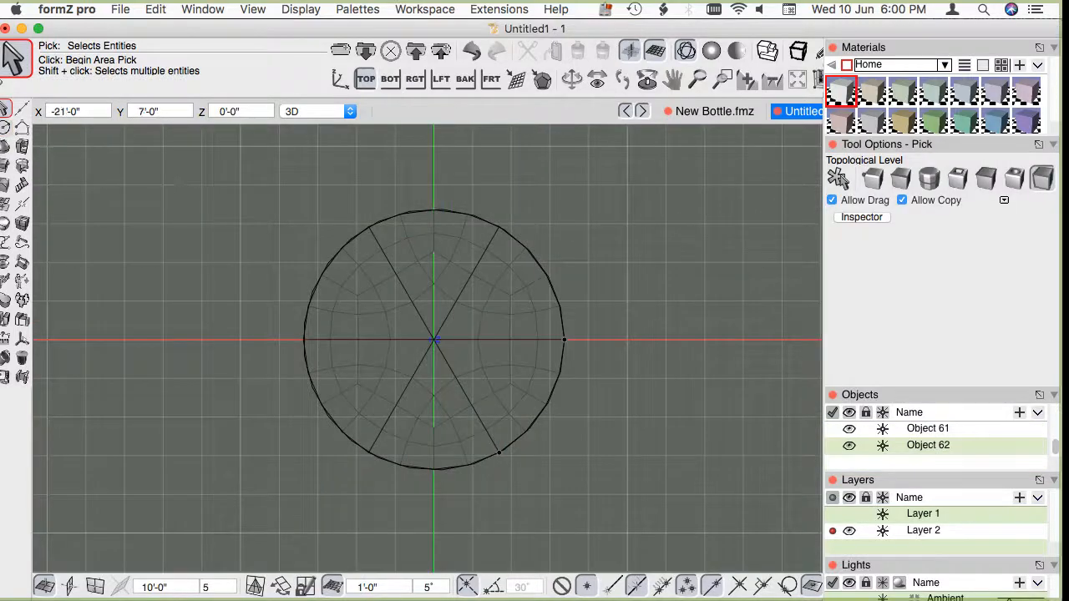
key(super+z)
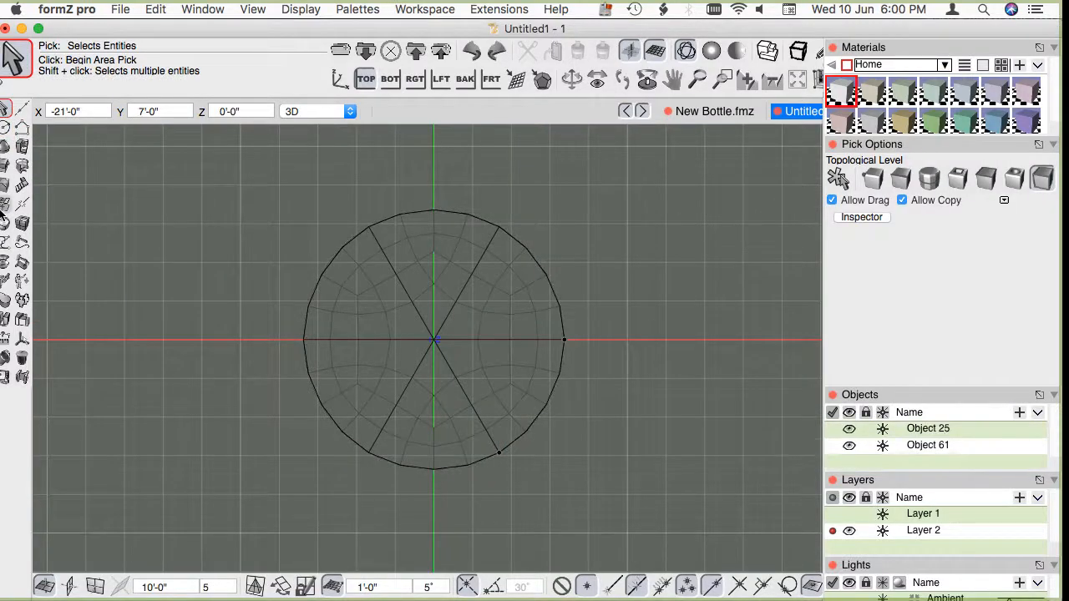
Divide the hexagonal subdivision surface repeatedly into a fine mesh with Keep Shape enabled.
click(5, 223)
click(515, 330)
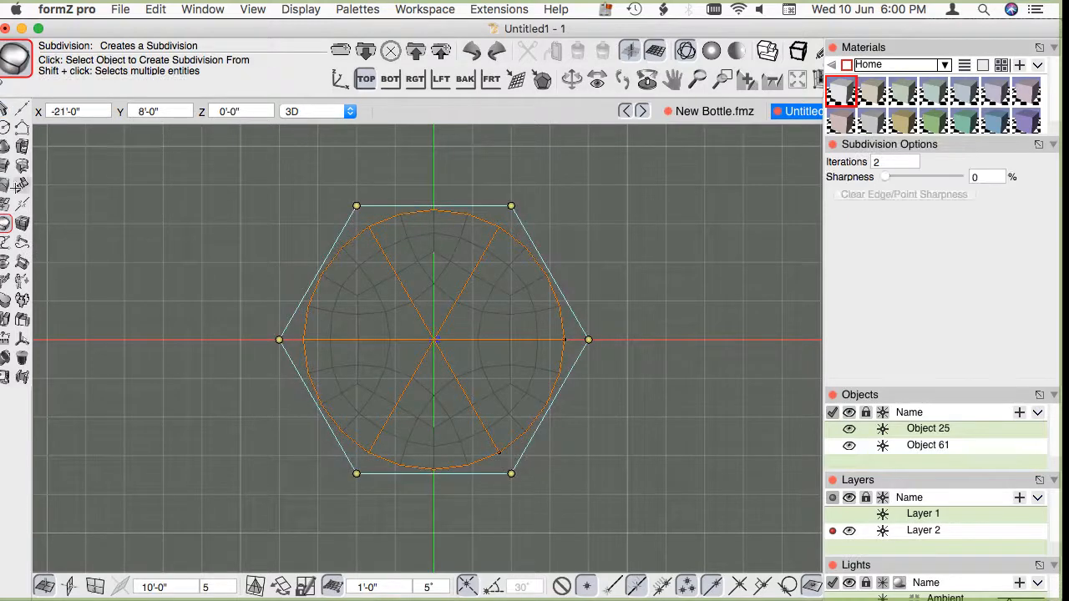
click(5, 223)
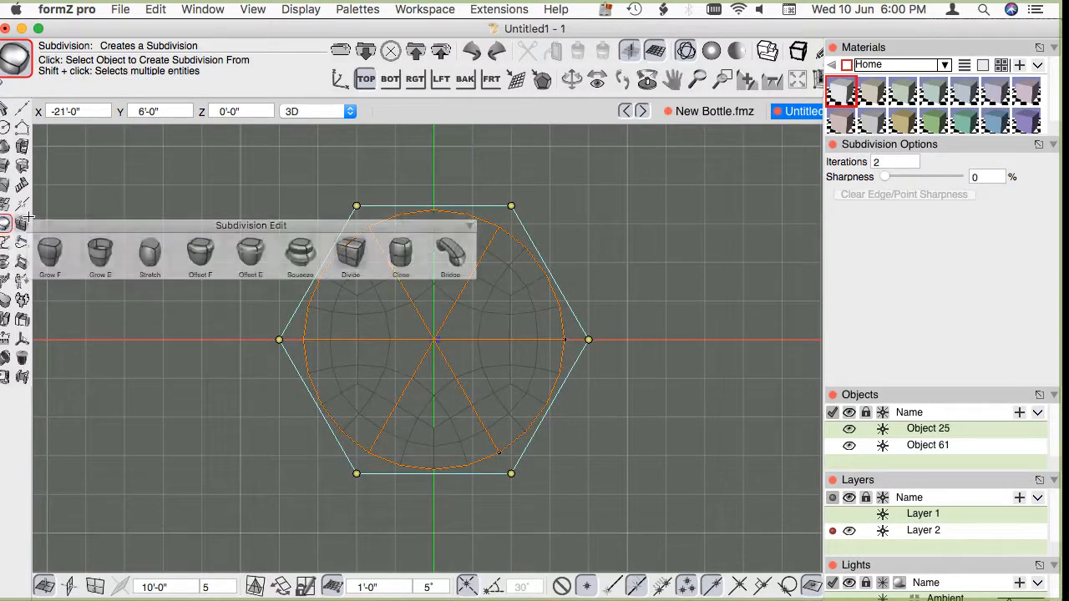
click(23, 223)
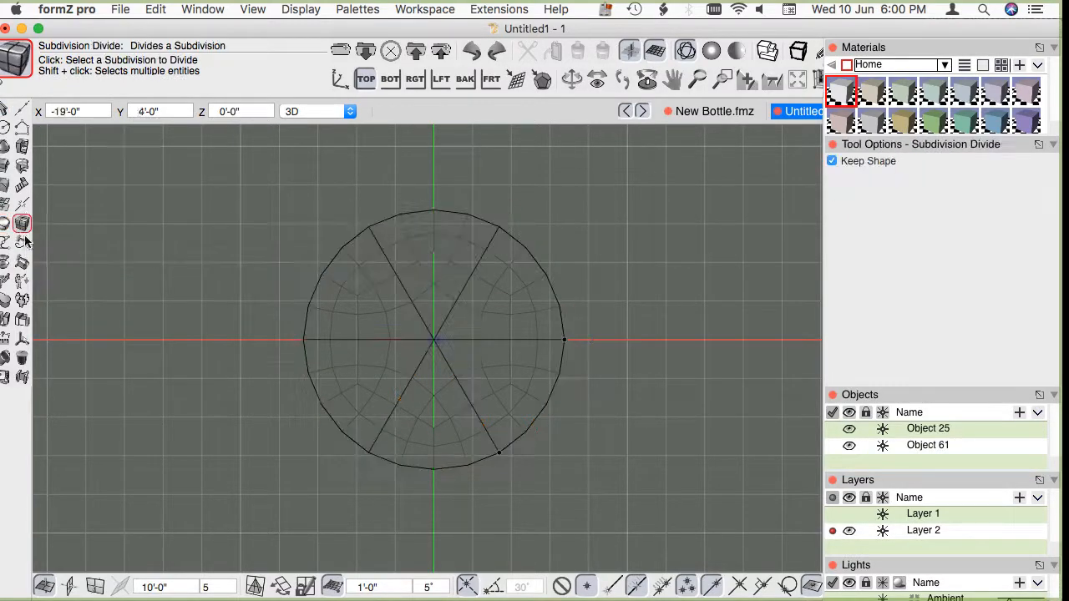
click(539, 339)
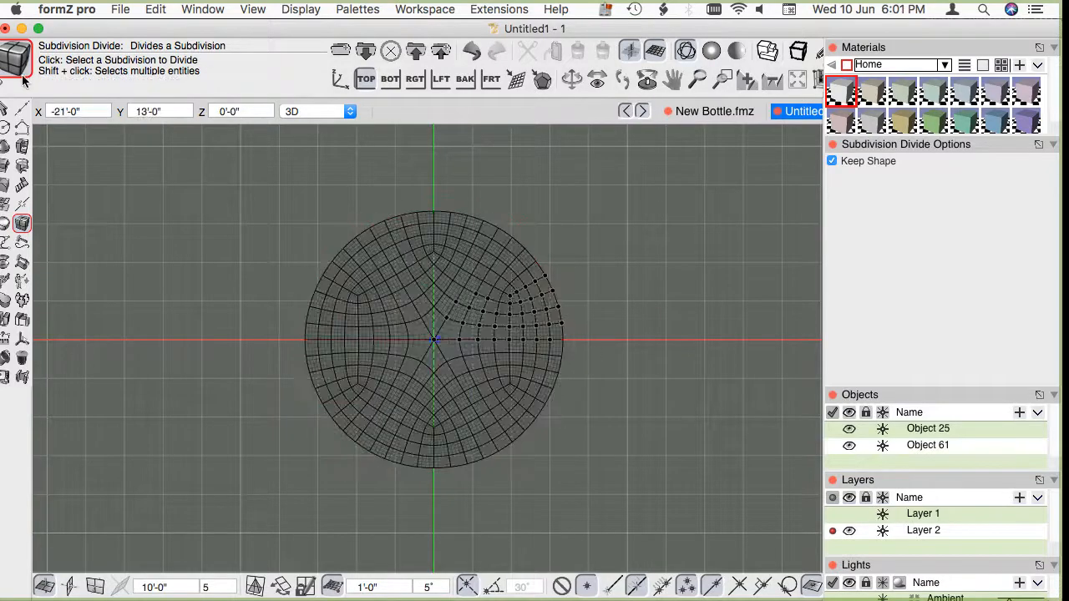
Draw a smooth circle of radius about 6'-8" from the divided surface's centre to its edge on the red axis.
click(5, 109)
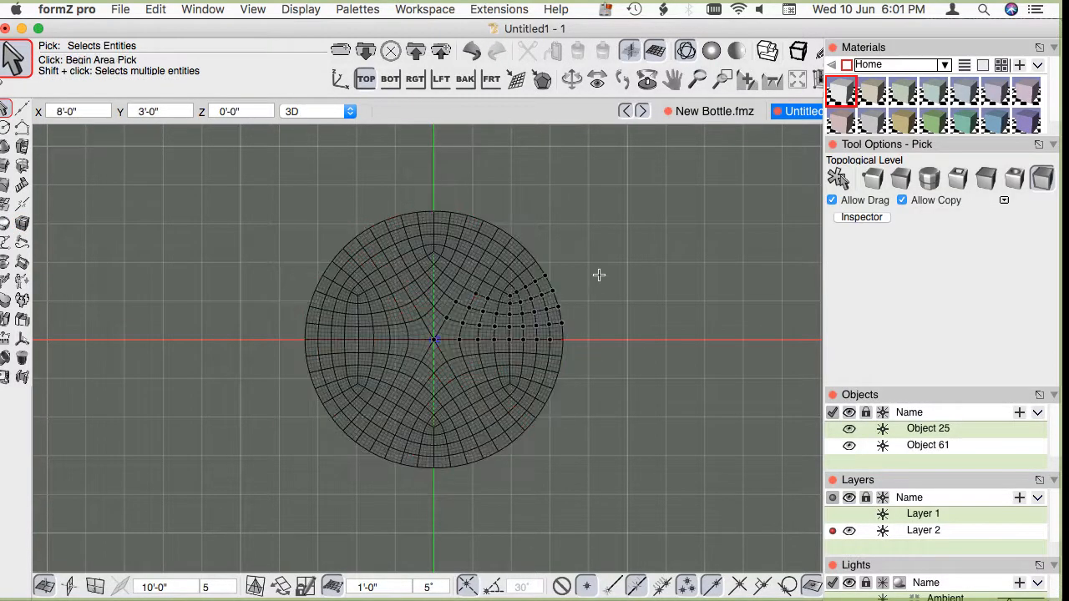
key(c)
click(433, 340)
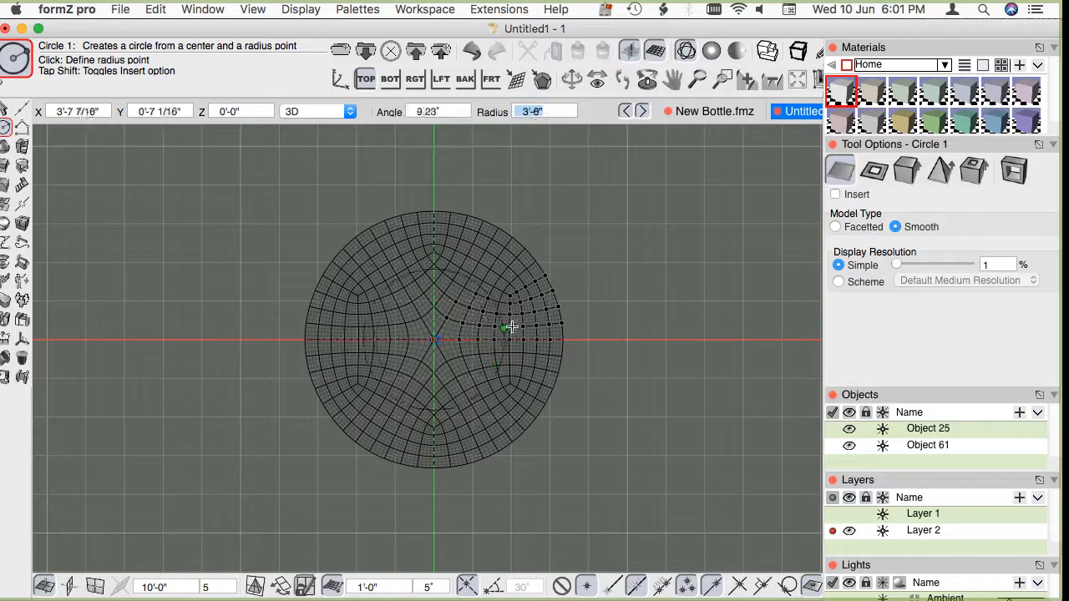
scroll(561, 334, up, 4)
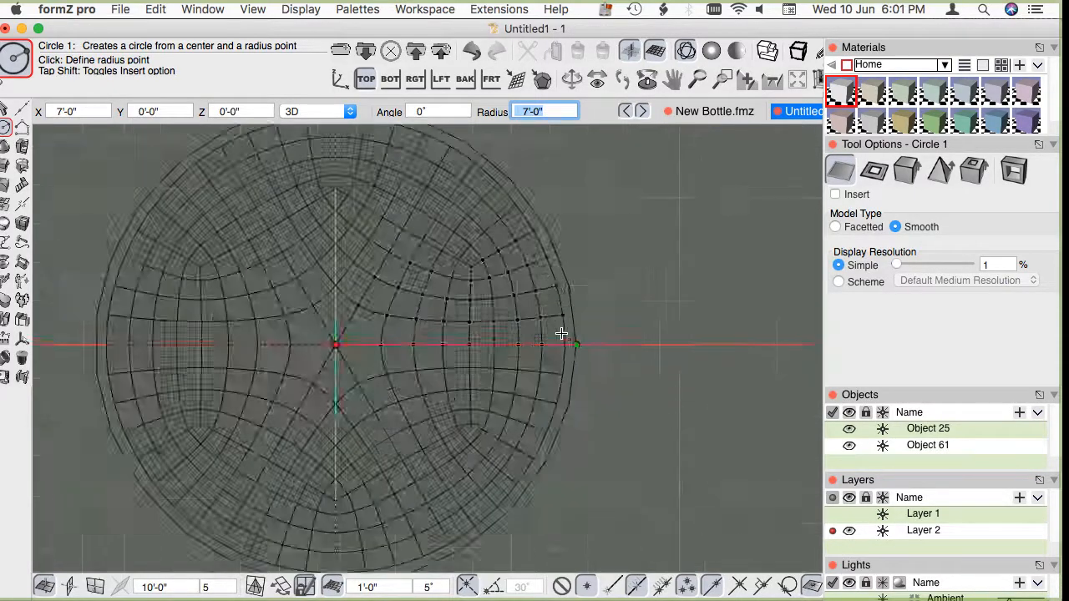
click(571, 363)
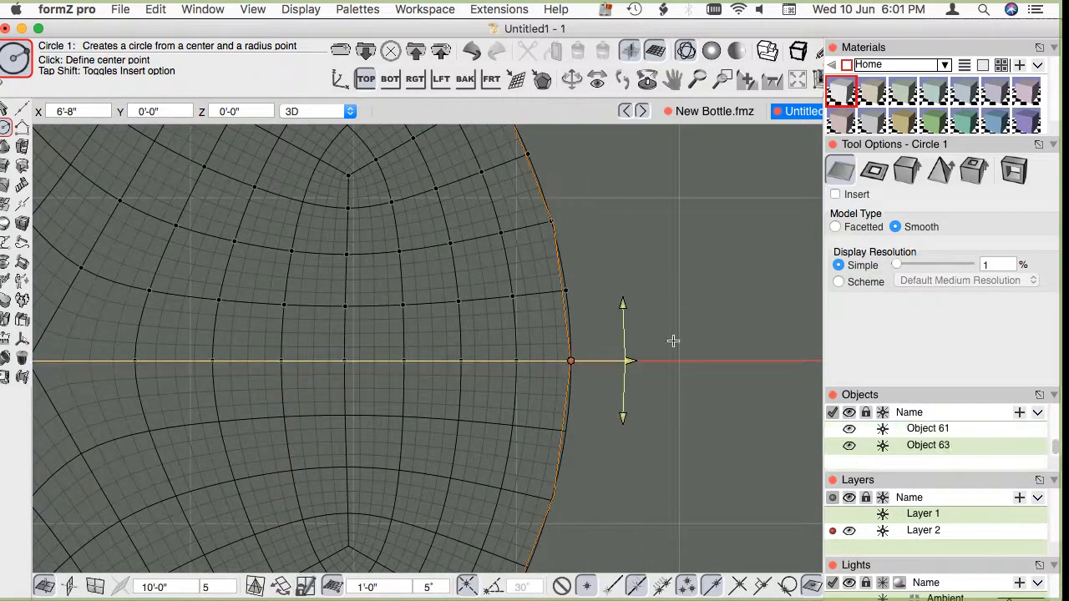
scroll(598, 252, down, 3)
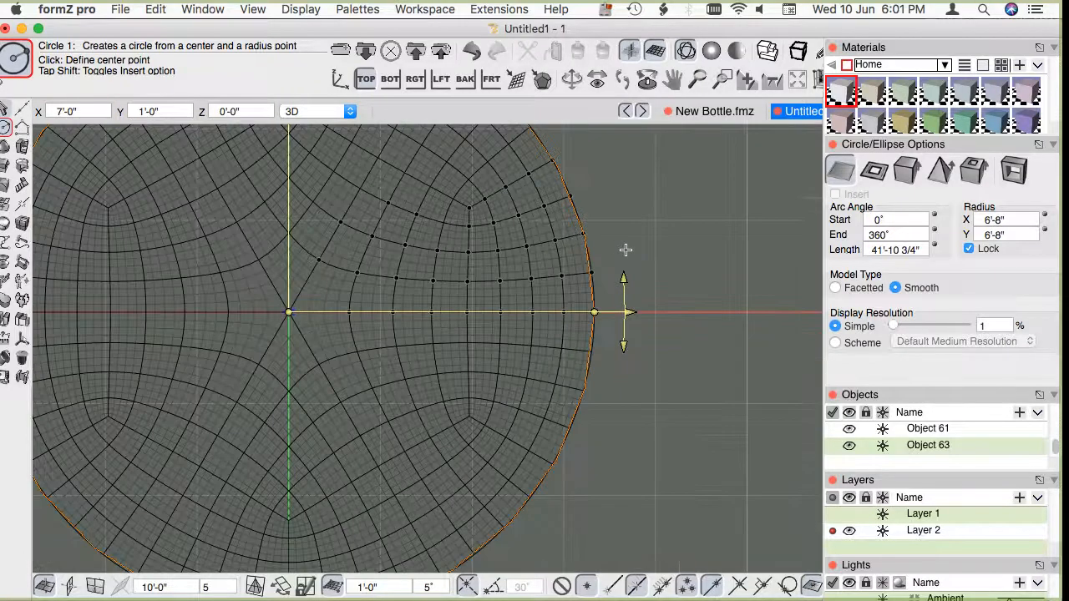
Select the comparison circle and open the Inspector for it.
key(p)
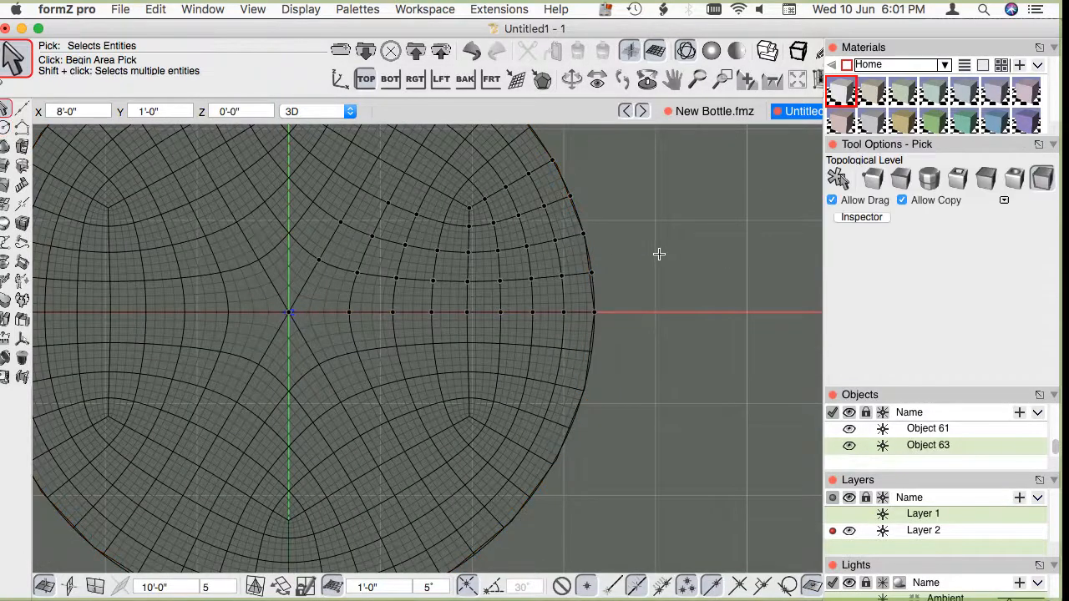
click(583, 278)
click(591, 279)
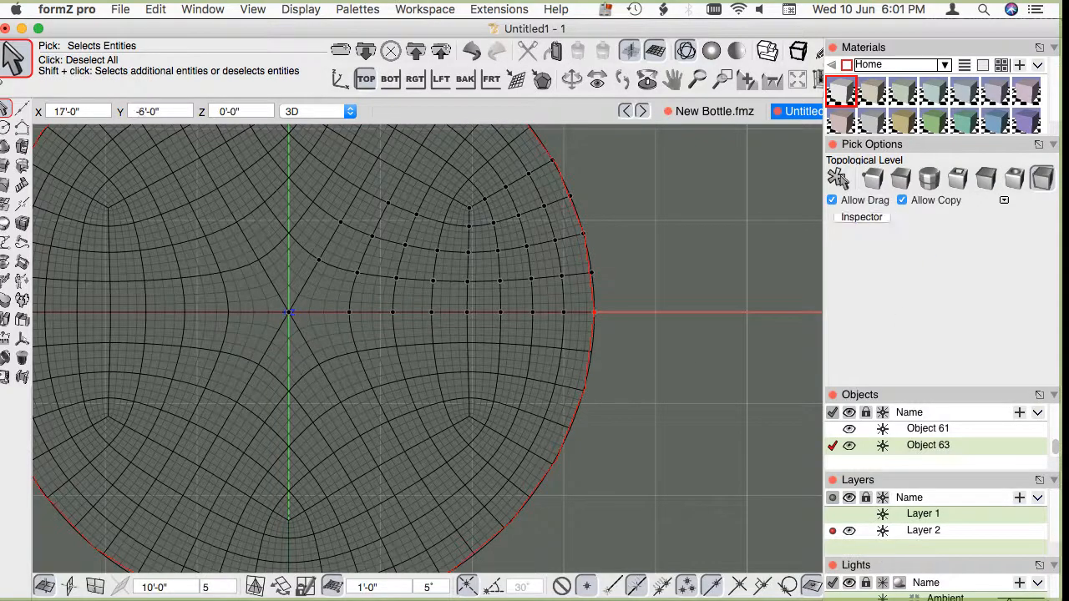
click(852, 217)
drag(765, 185, 1068, 83)
Examine closely how the circle follows the divided surface's edge at several places around the outline, and deselect the circle.
scroll(568, 447, up, 5)
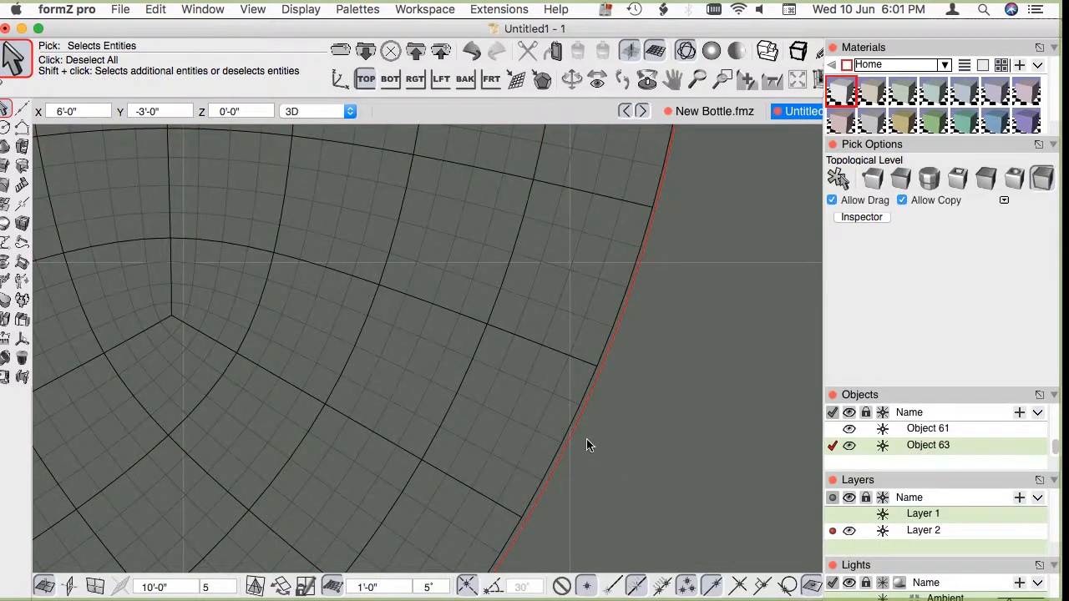
scroll(534, 514, down, 3)
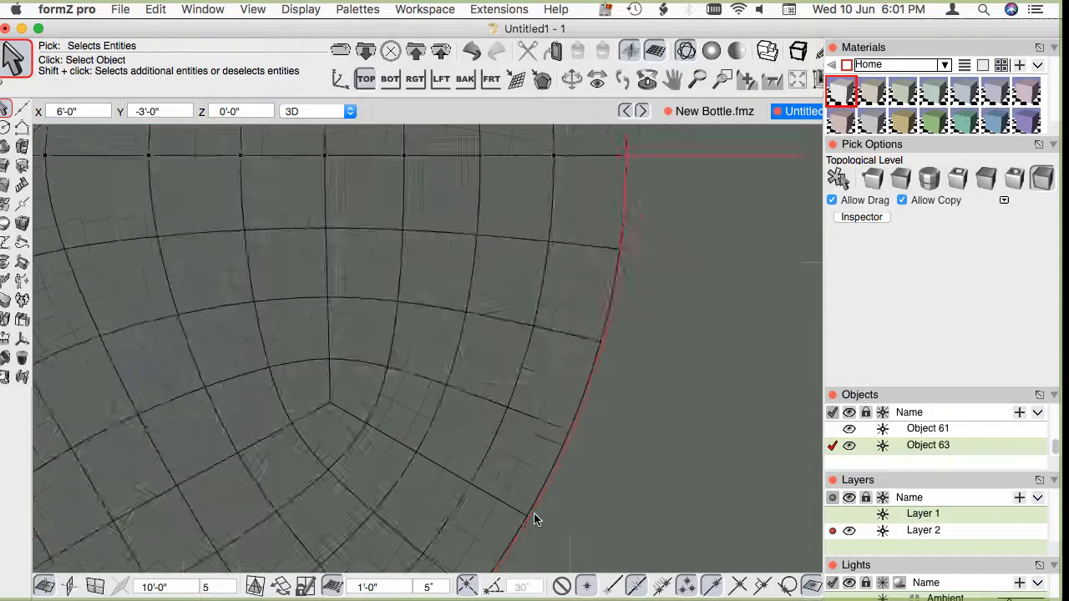
scroll(592, 448, down, 3)
scroll(590, 282, up, 5)
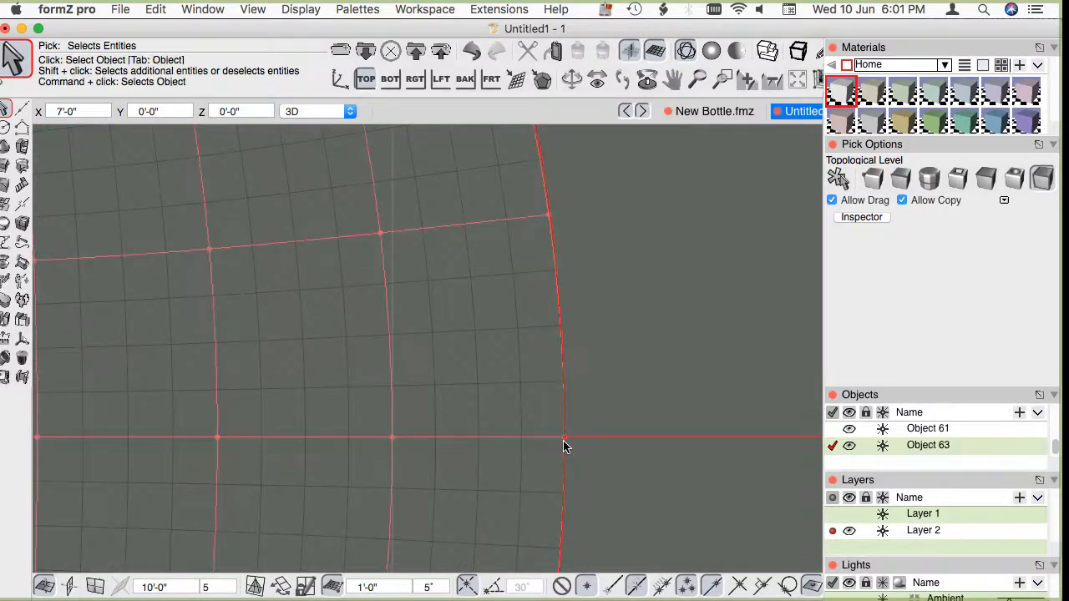
scroll(568, 451, down, 5)
click(568, 345)
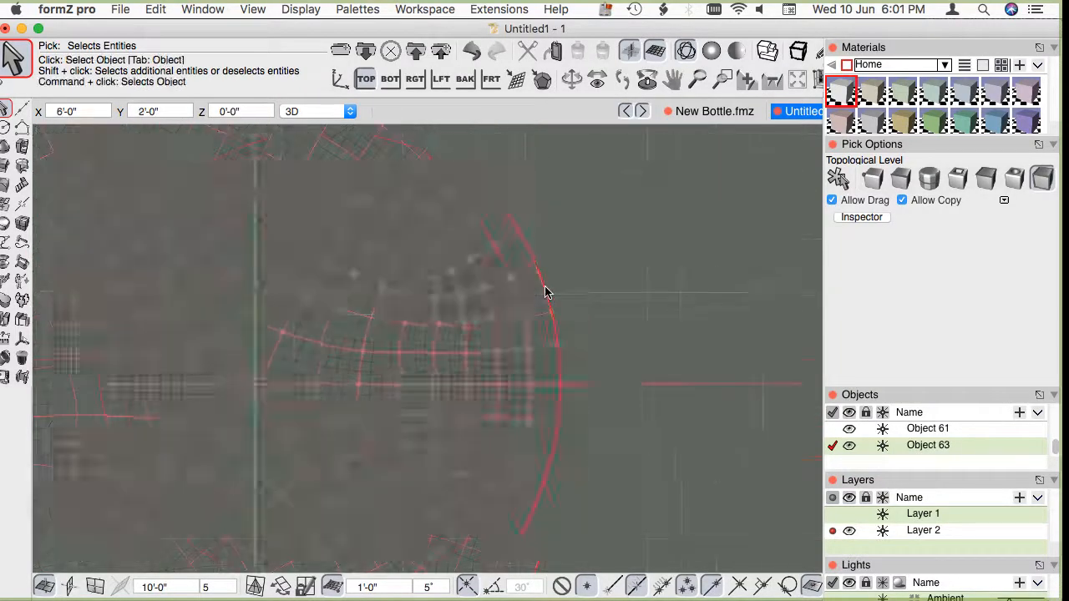
scroll(535, 268, down, 4)
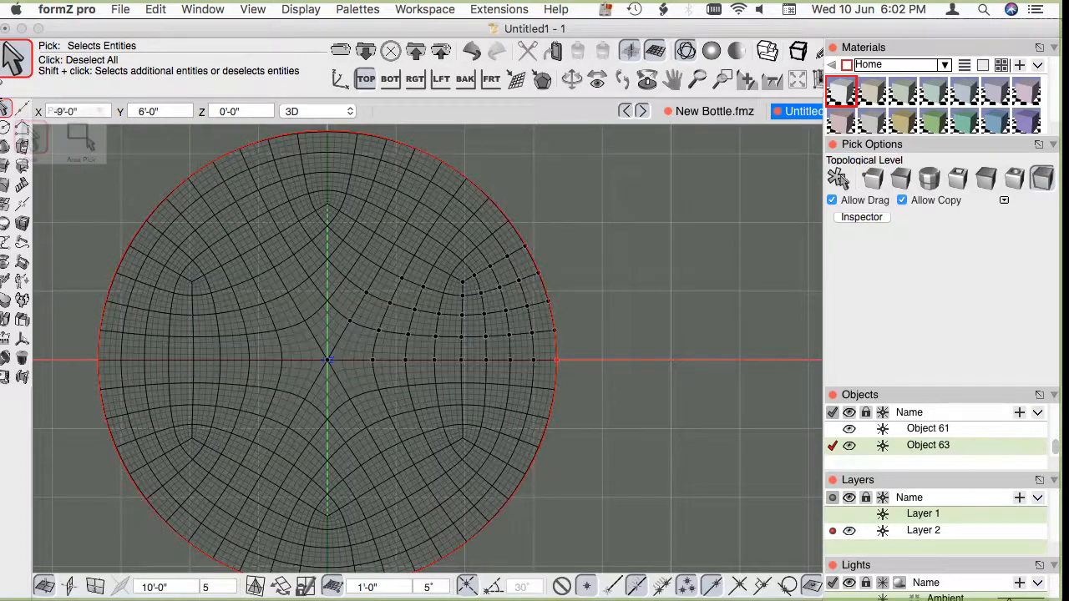
click(794, 408)
scroll(677, 364, down, 2)
scroll(609, 354, up, 1)
scroll(615, 364, down, 1)
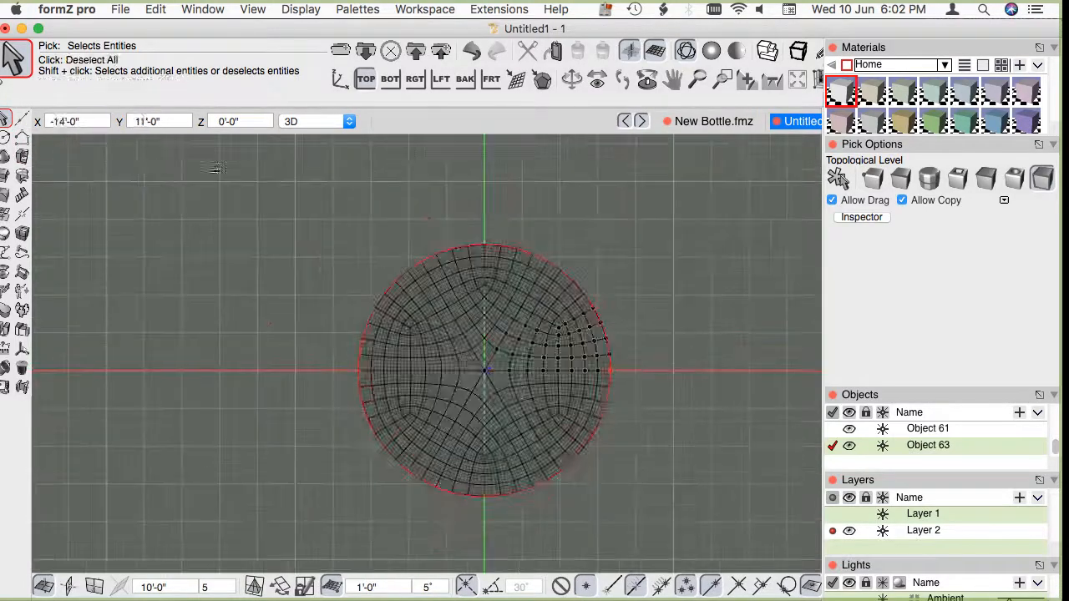
click(734, 327)
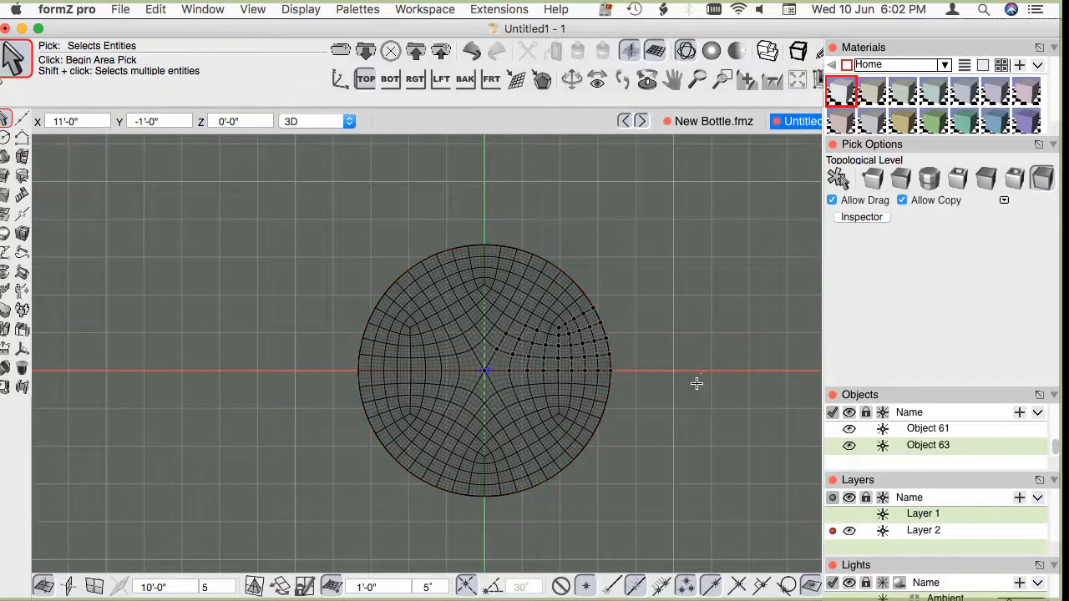
Delete the comparison circle drawn over the divided hexagonal subdivision surface.
scroll(697, 385, up, 1)
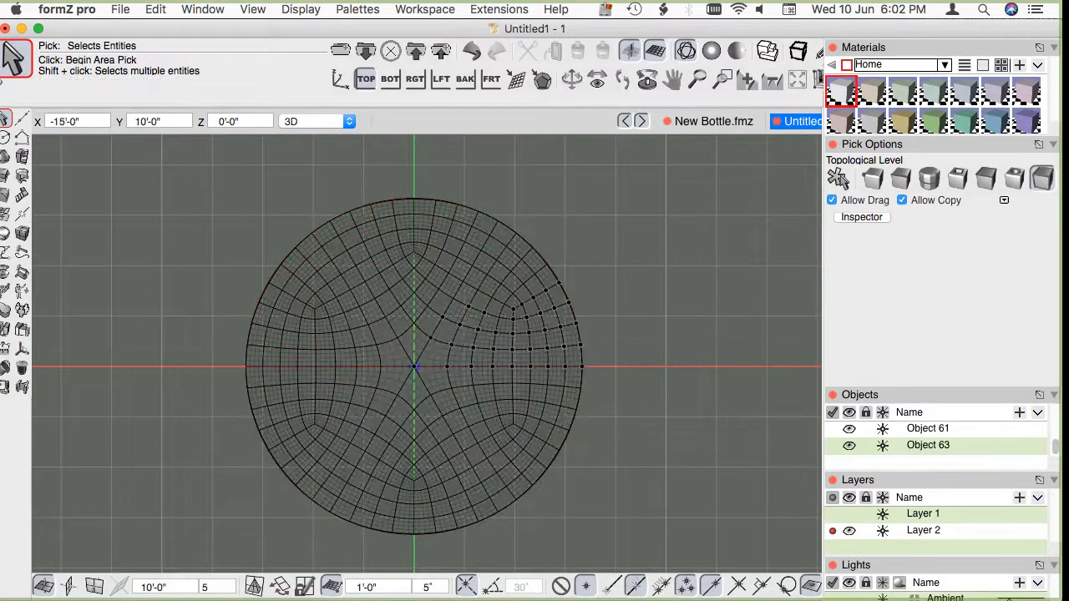
click(559, 277)
key(Delete)
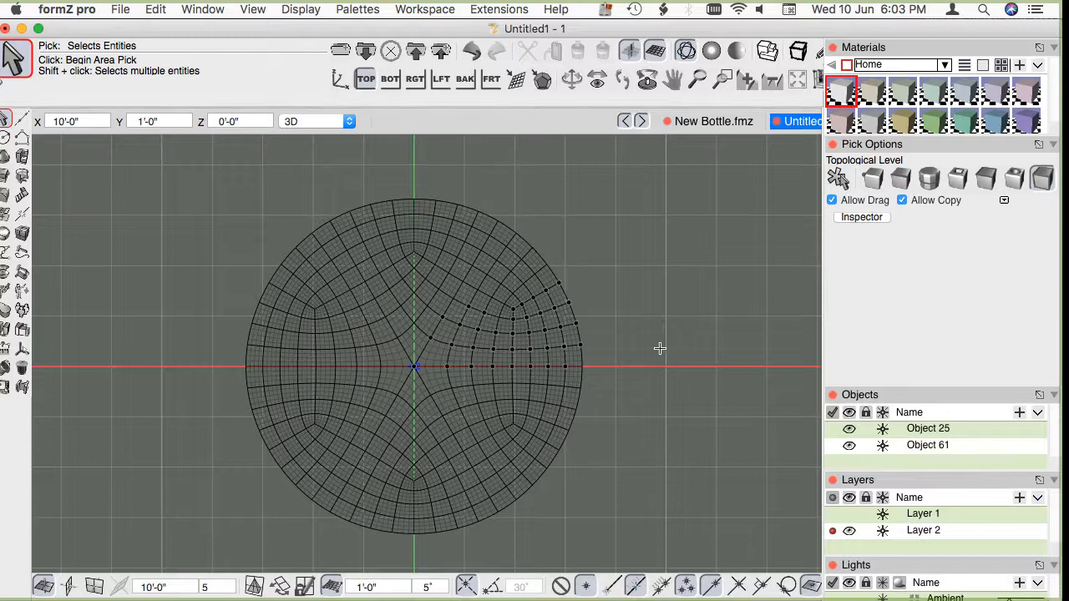
Examine the divided surface's bare outline and mesh up close without the comparison circle.
click(4, 273)
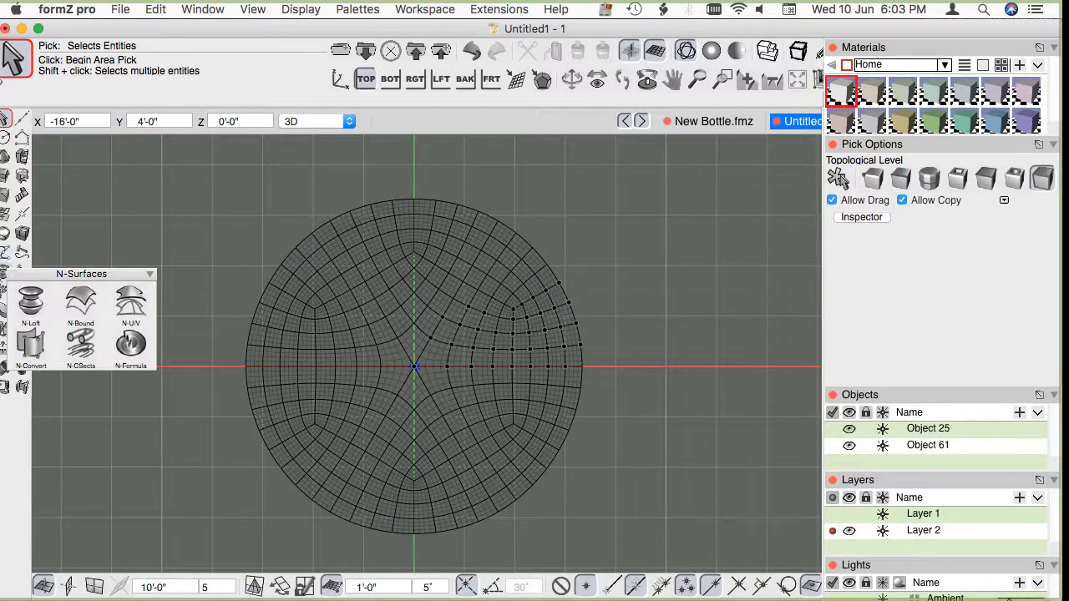
scroll(526, 231, up, 5)
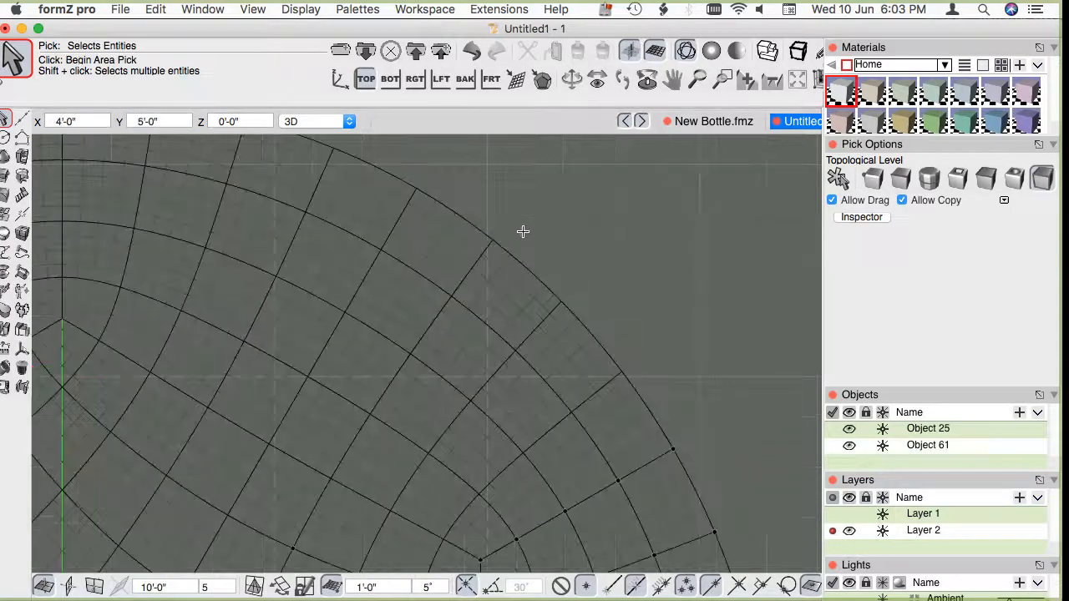
scroll(547, 285, down, 5)
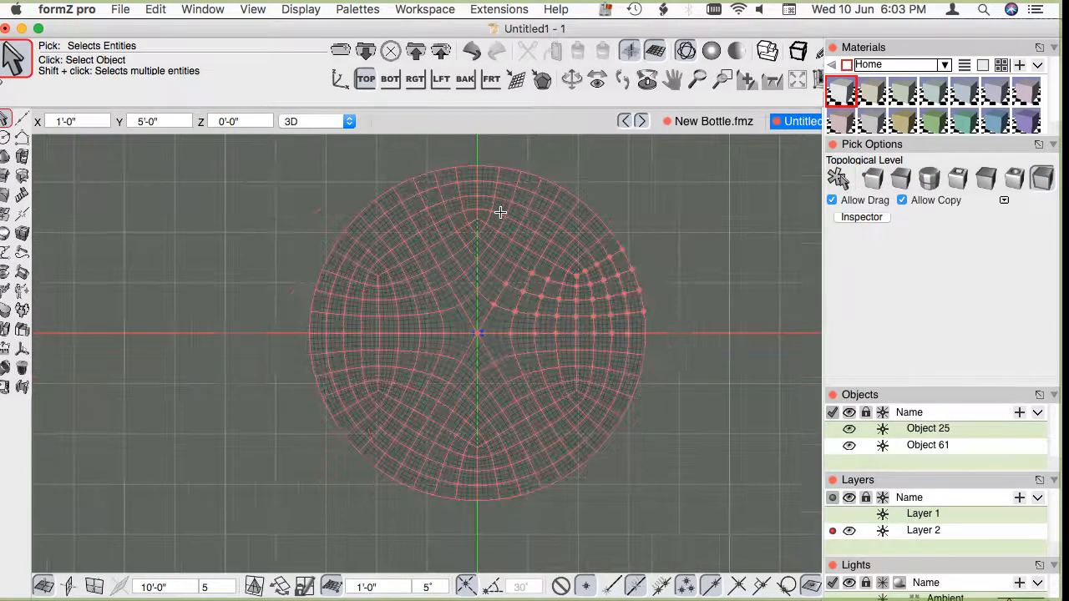
scroll(728, 279, up, 2)
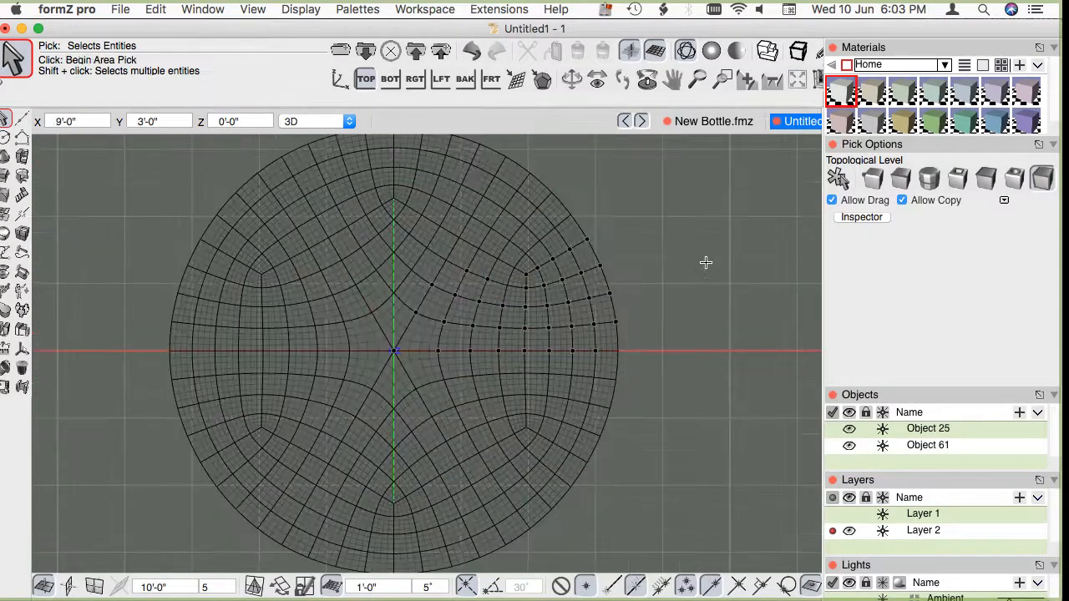
scroll(707, 261, down, 2)
scroll(677, 214, up, 2)
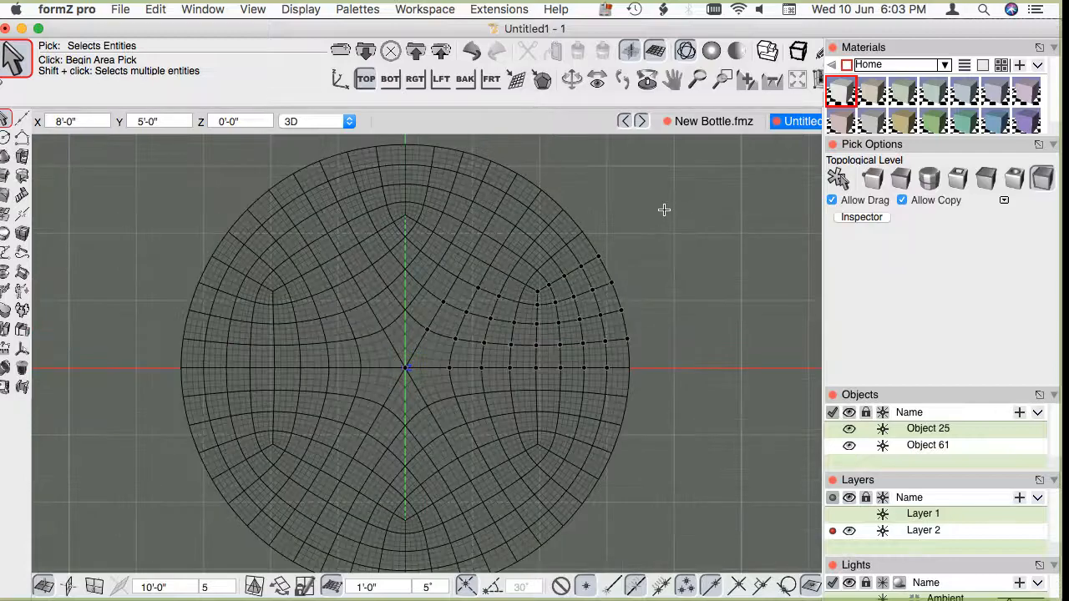
scroll(652, 310, down, 2)
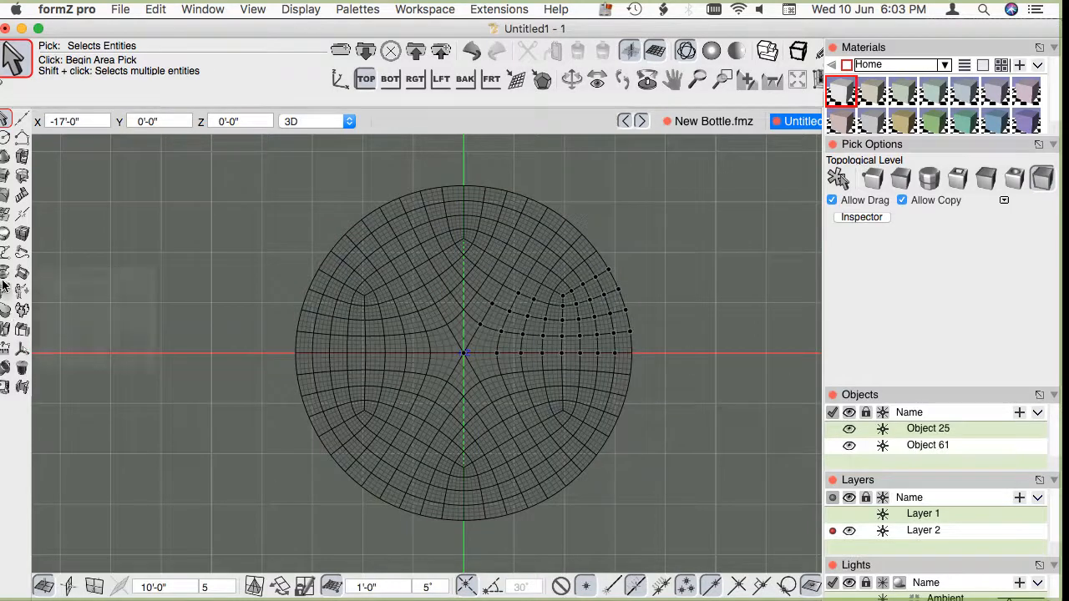
Extract the control mesh from the divided hexagonal subdivision surface with Extract Controls.
click(5, 309)
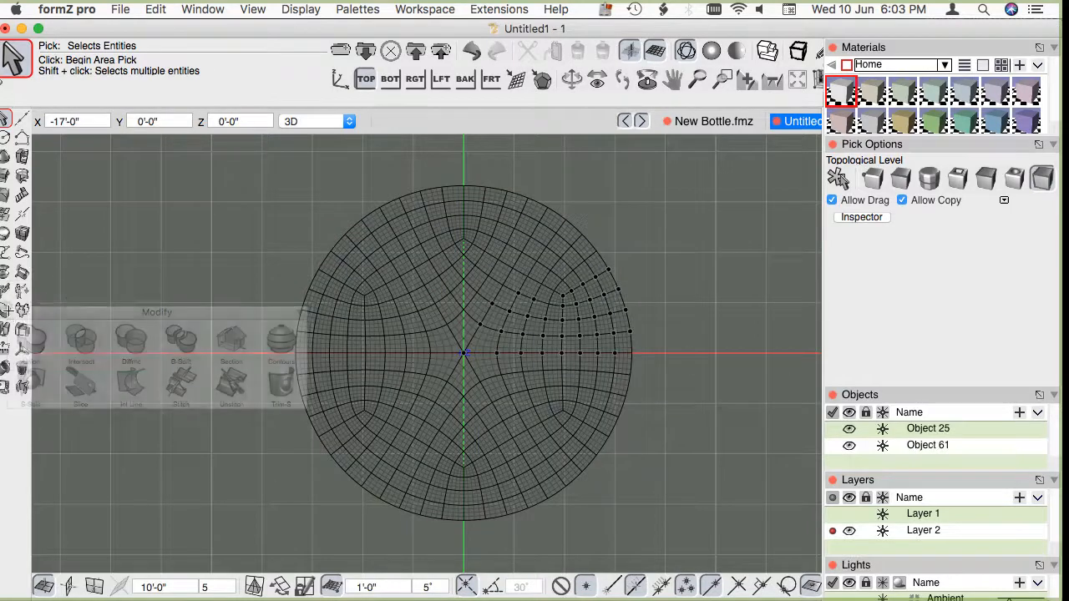
click(22, 328)
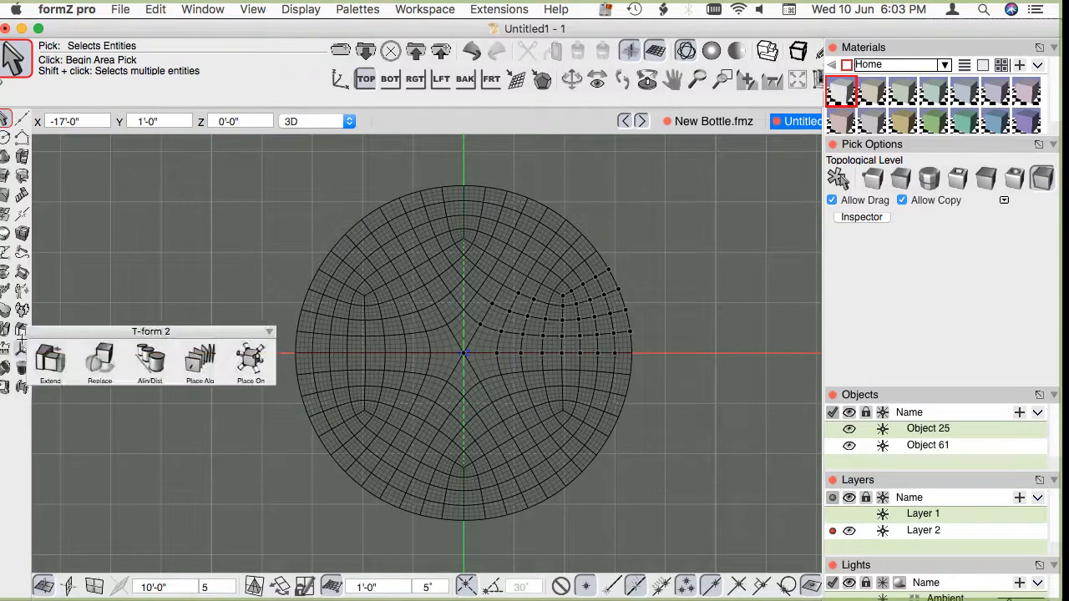
mouse_move(22, 348)
click(242, 379)
click(573, 328)
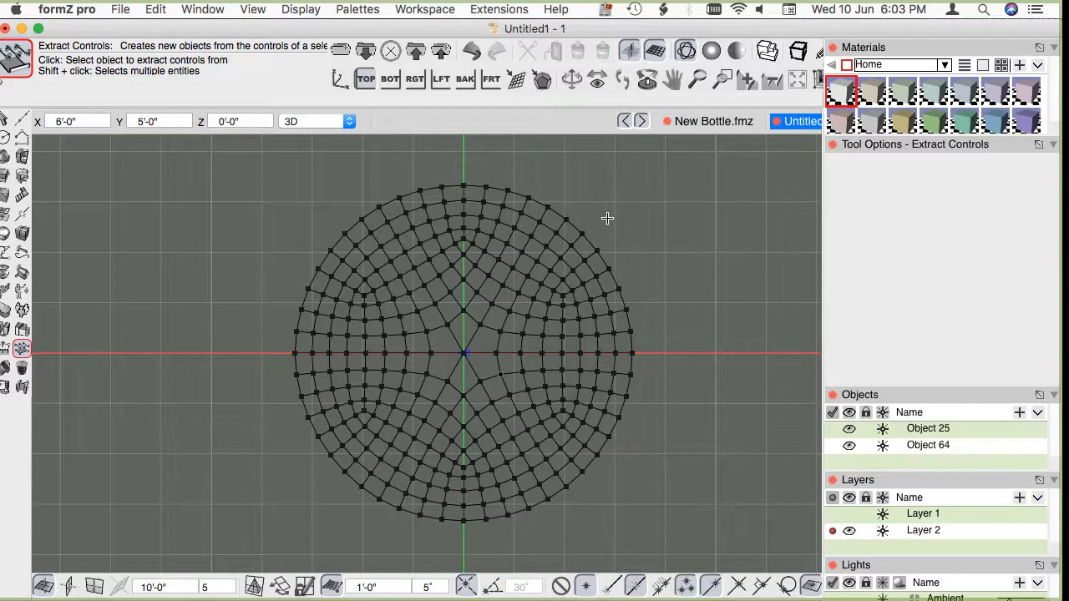
Examine the straight edge segments along the extracted mesh's outline, and undo the control extraction.
scroll(607, 218, up, 10)
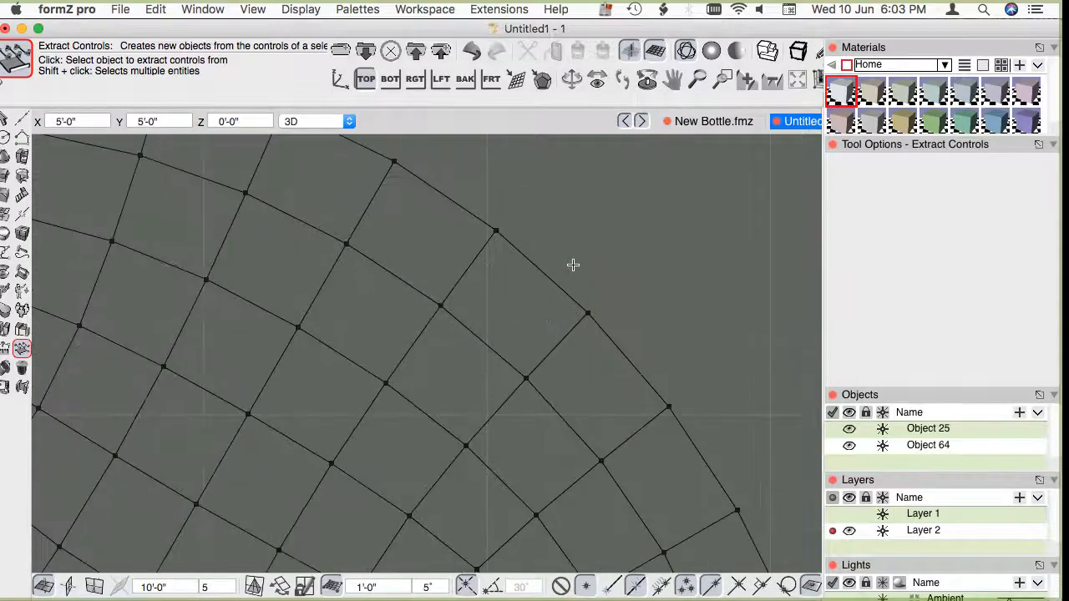
scroll(635, 265, down, 10)
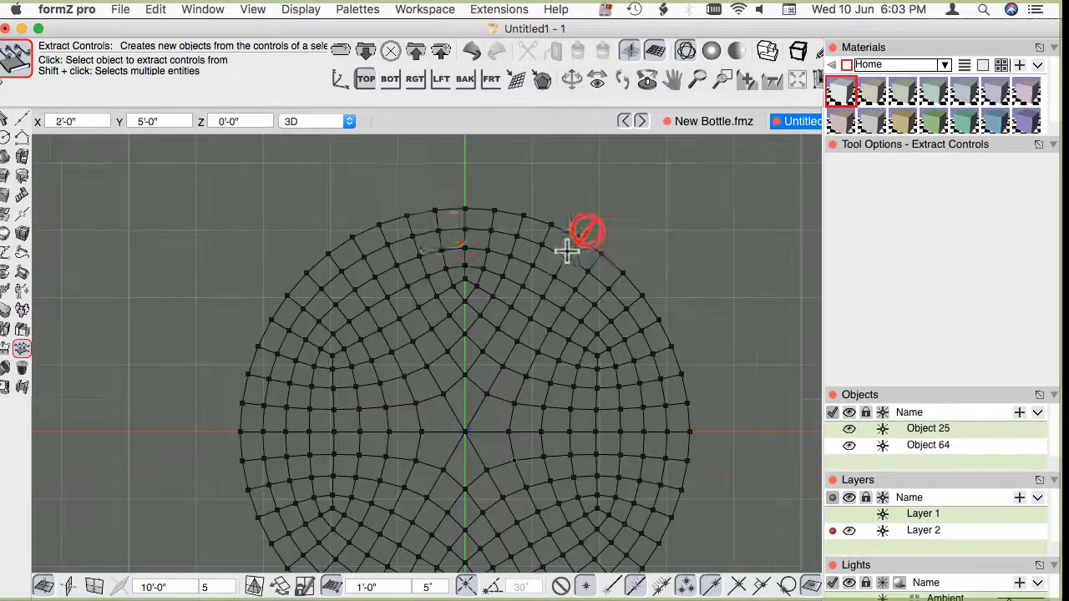
key(space)
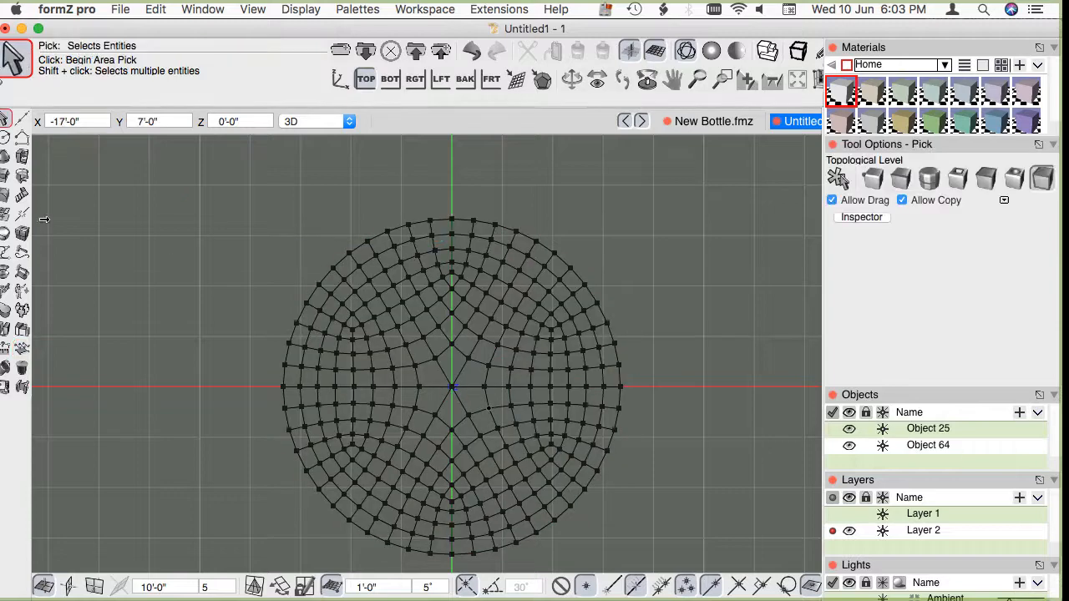
click(5, 119)
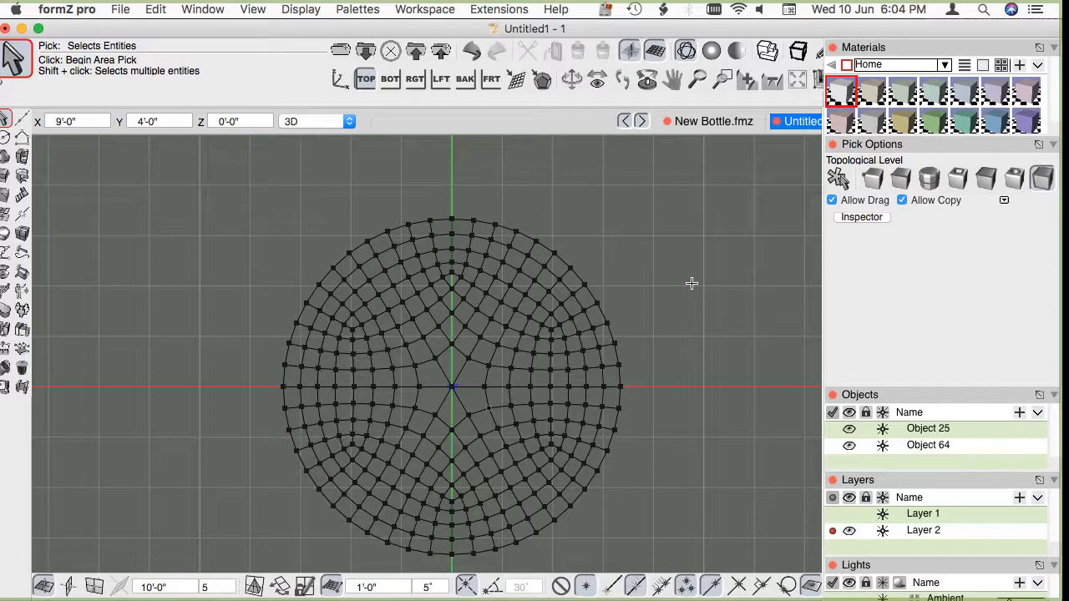
key(super+z)
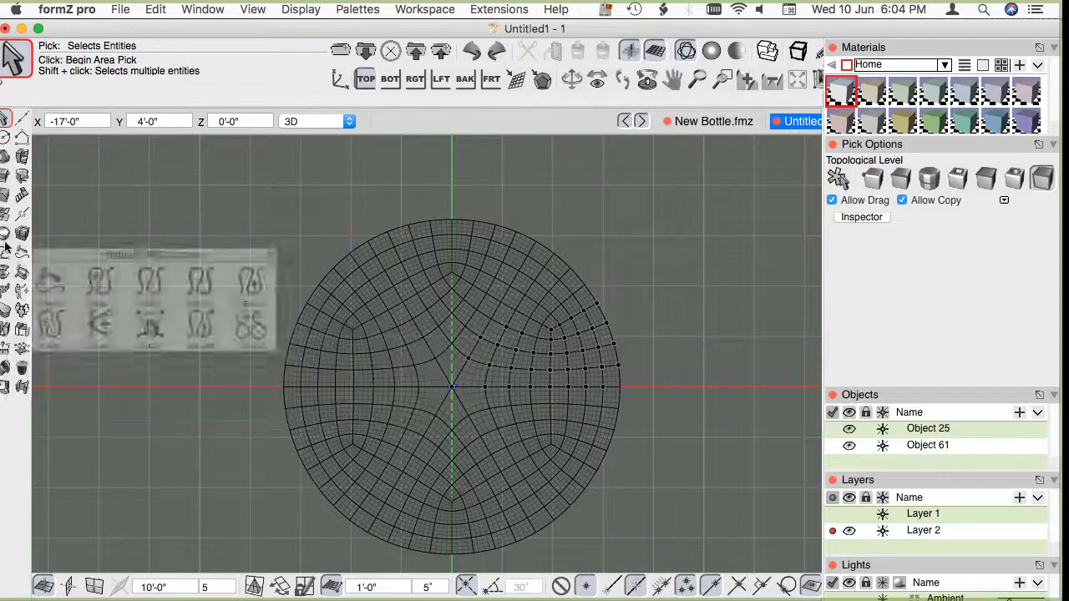
Divide the hexagonal subdivision surface repeatedly into a much denser mesh with Keep Shape enabled.
click(22, 233)
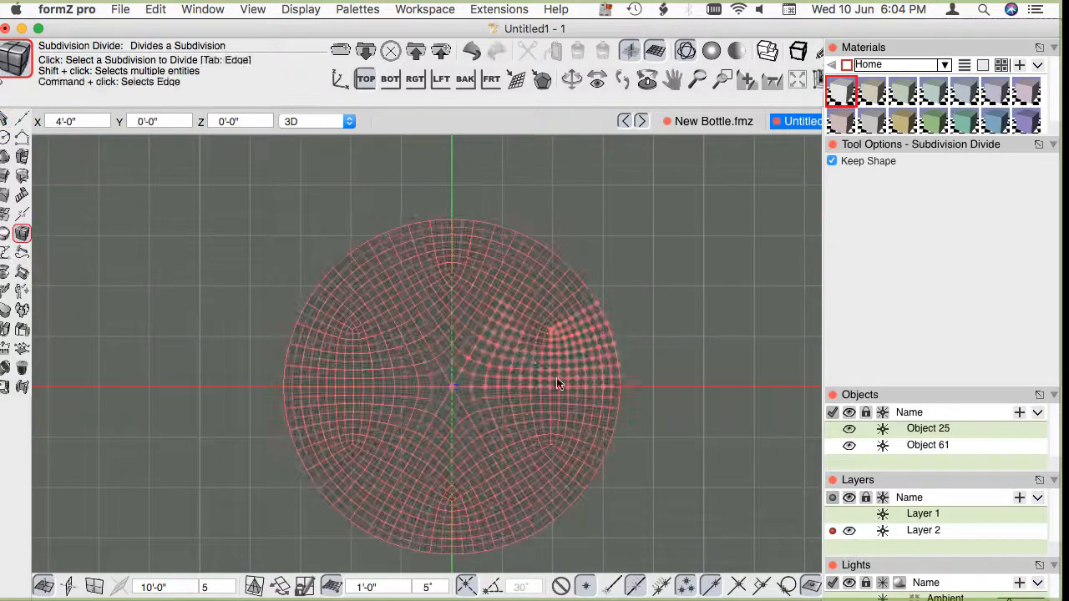
click(531, 361)
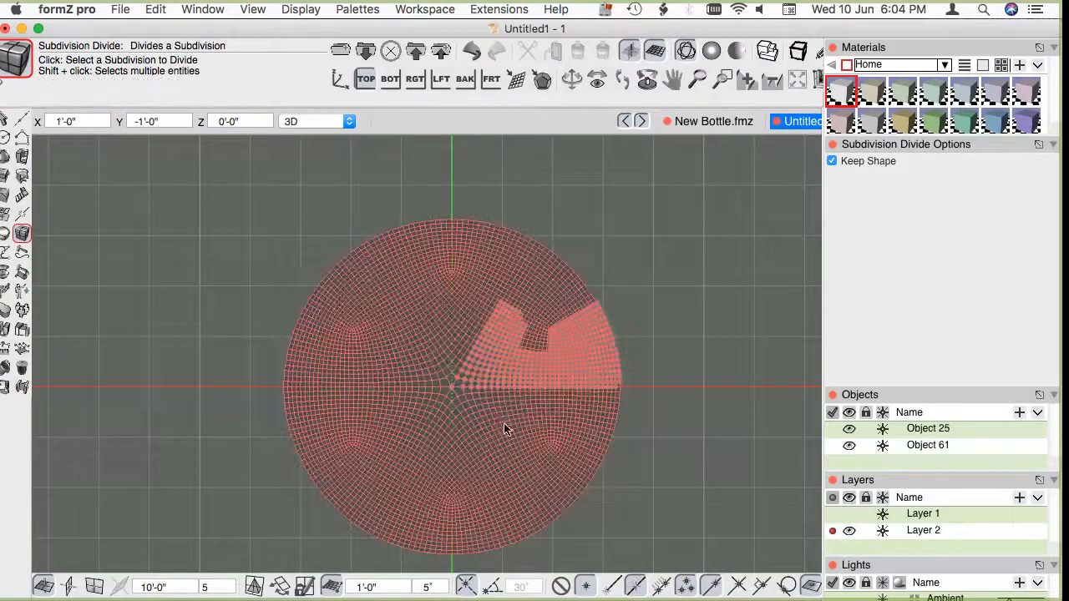
click(505, 424)
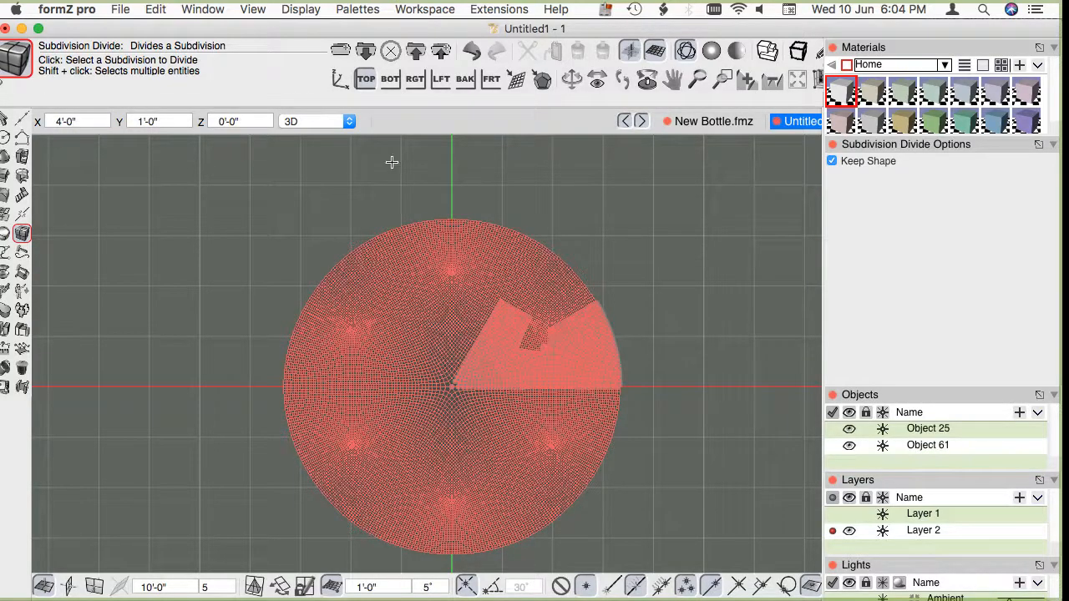
key(Escape)
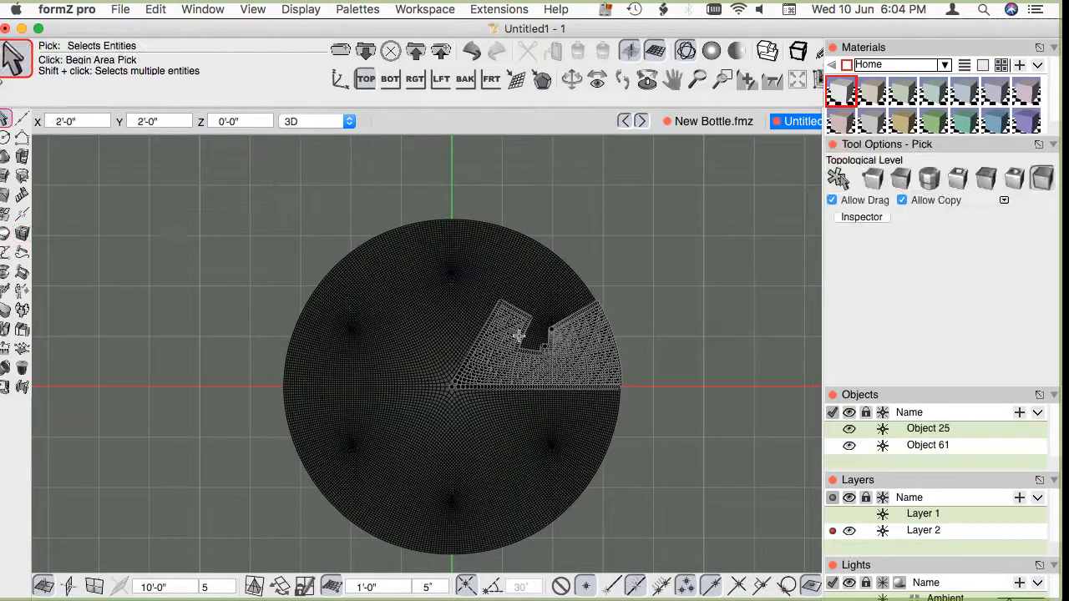
Extract the control mesh from the densely divided hexagonal subdivision surface.
click(576, 454)
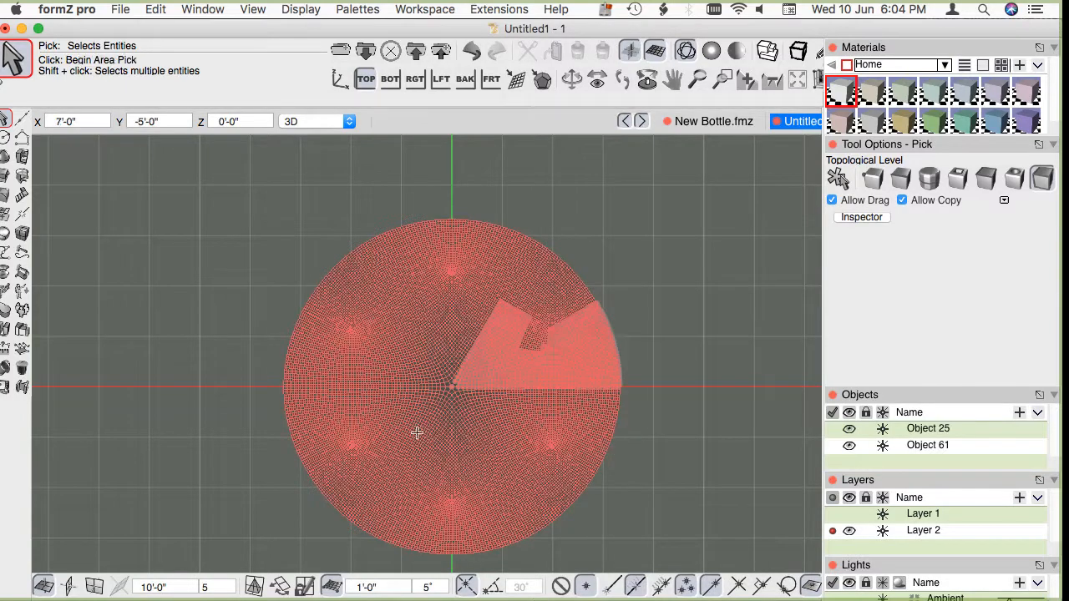
click(21, 349)
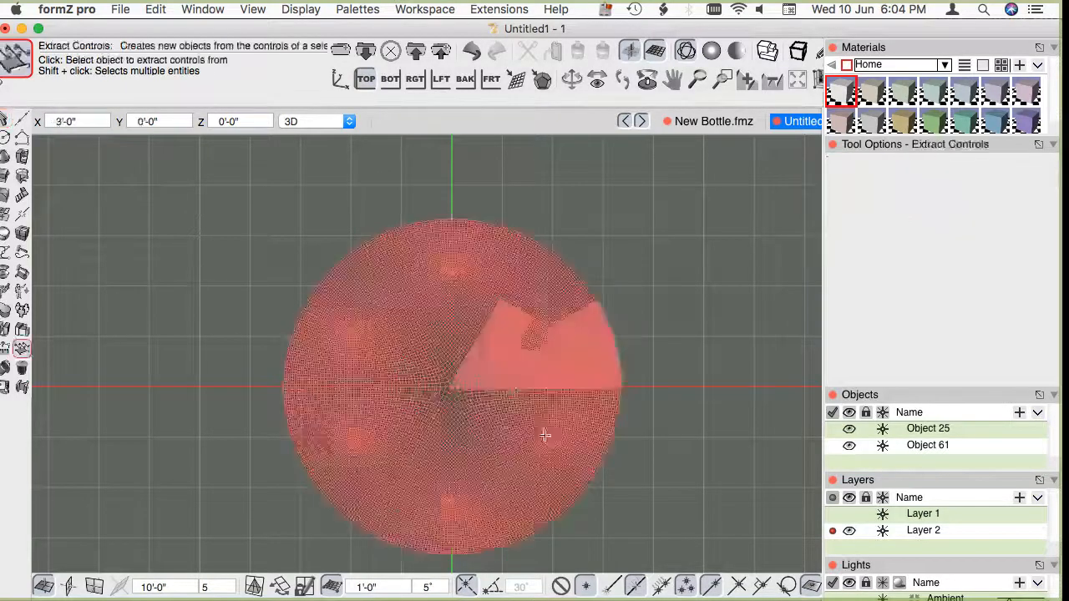
click(545, 435)
click(5, 118)
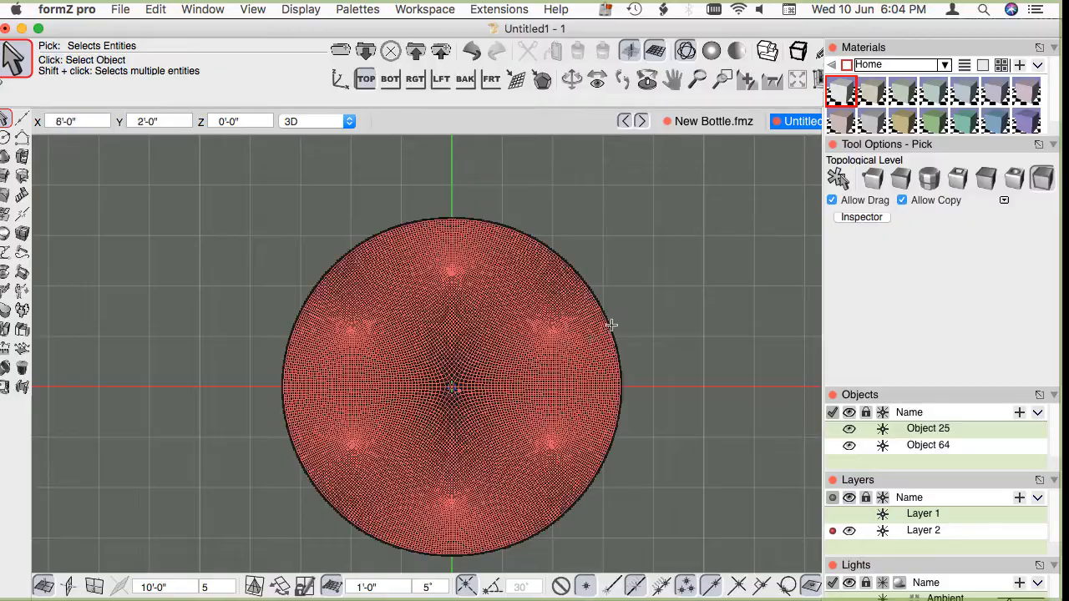
Examine the dense extracted mesh's outline up close, and delete all the selectable geometry.
scroll(611, 325, up, 3)
scroll(570, 332, up, 5)
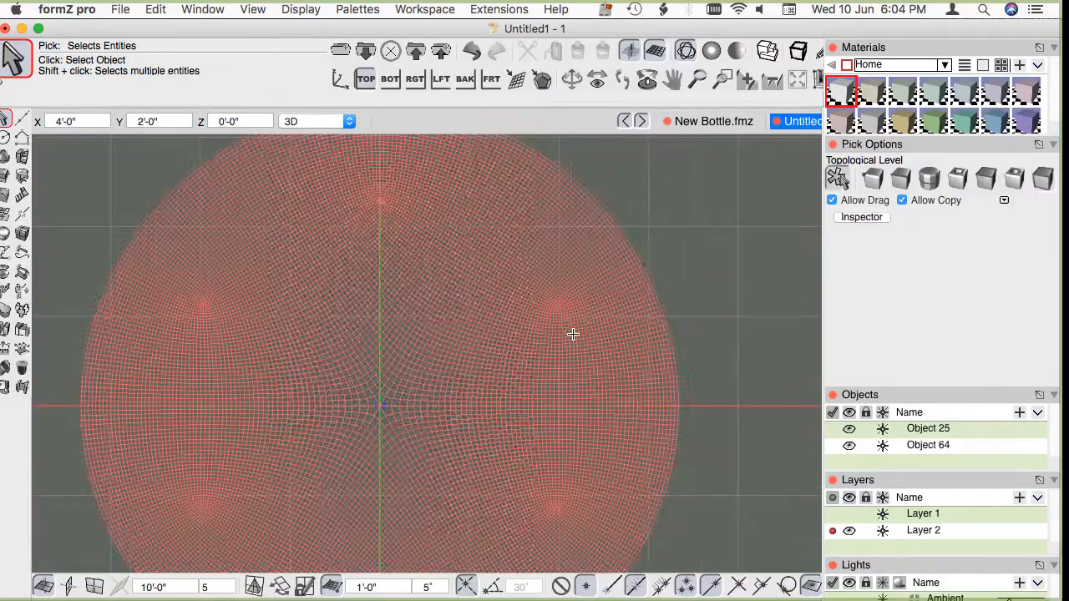
scroll(584, 300, down, 5)
scroll(616, 293, down, 4)
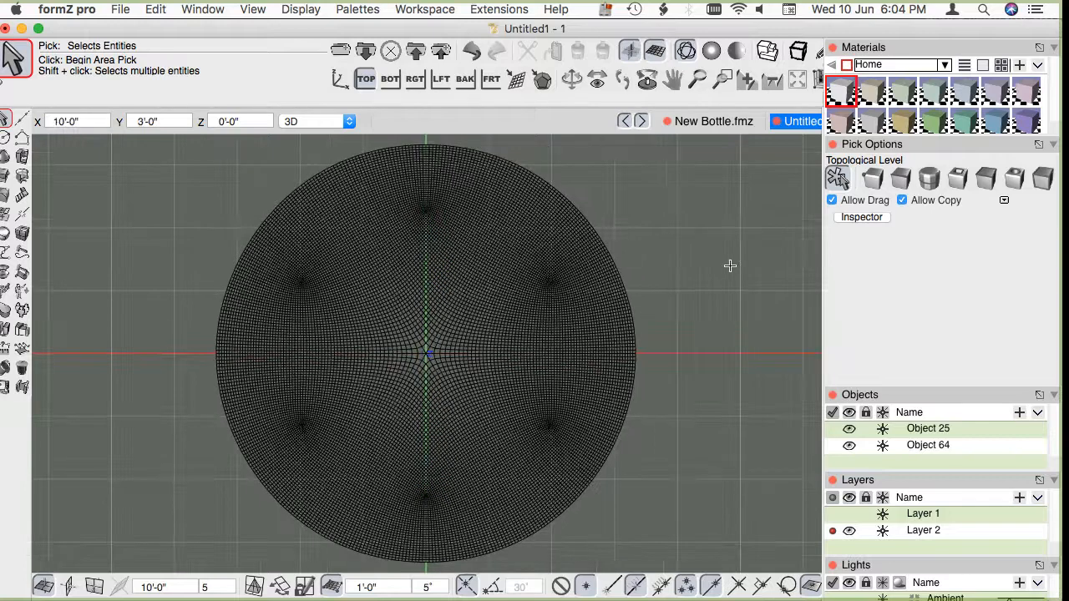
key(super+a)
key(BackSpace)
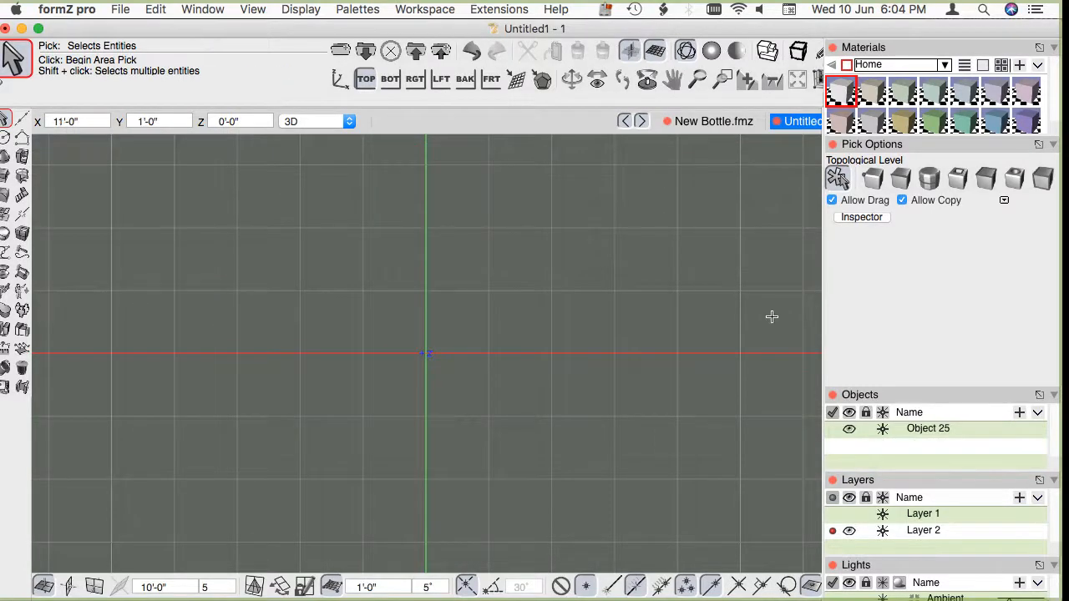
Try to draw an open two-segment vector line with its first segment about 25'-6" long and its apex on the green axis.
scroll(549, 473, down, 3)
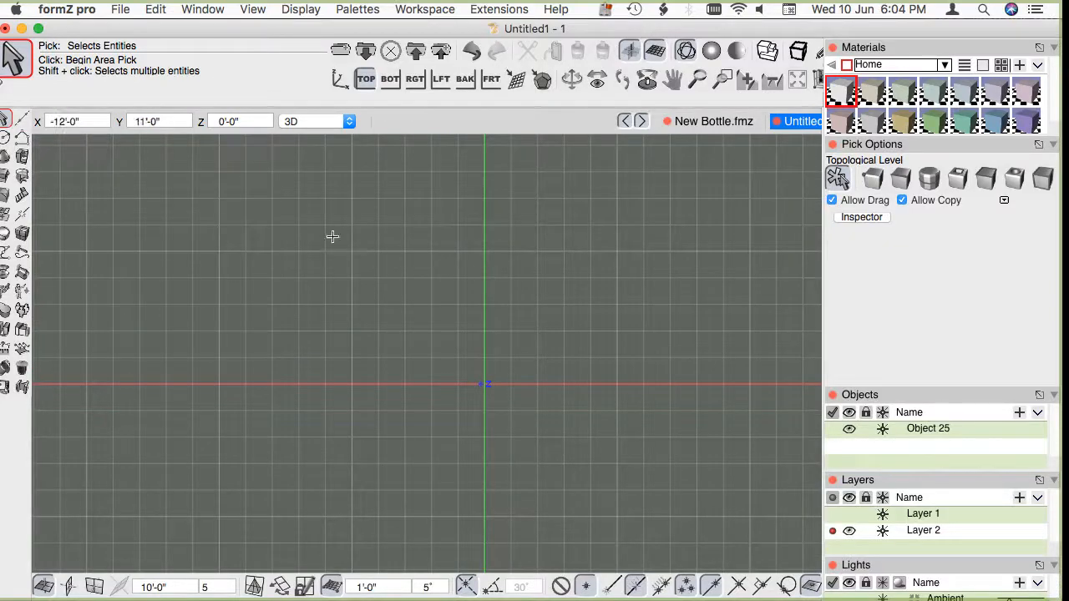
click(21, 137)
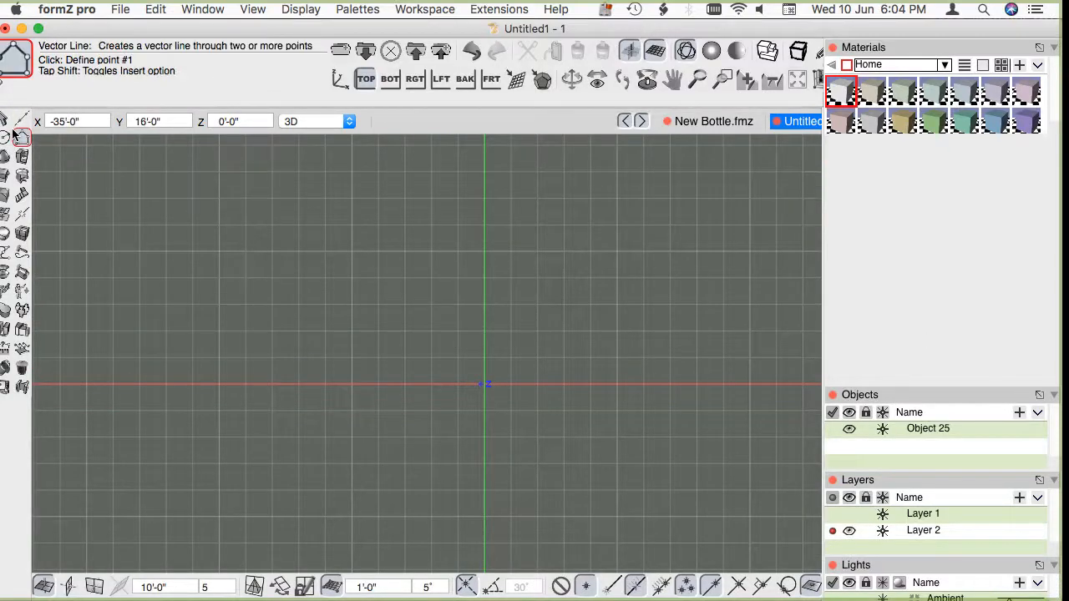
scroll(313, 422, down, 1)
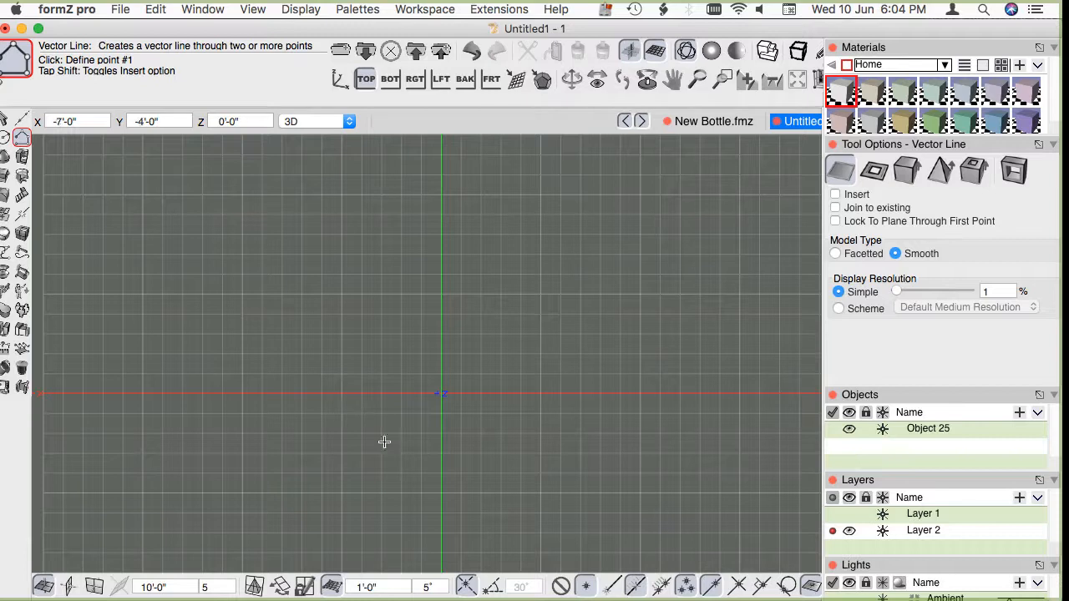
click(331, 443)
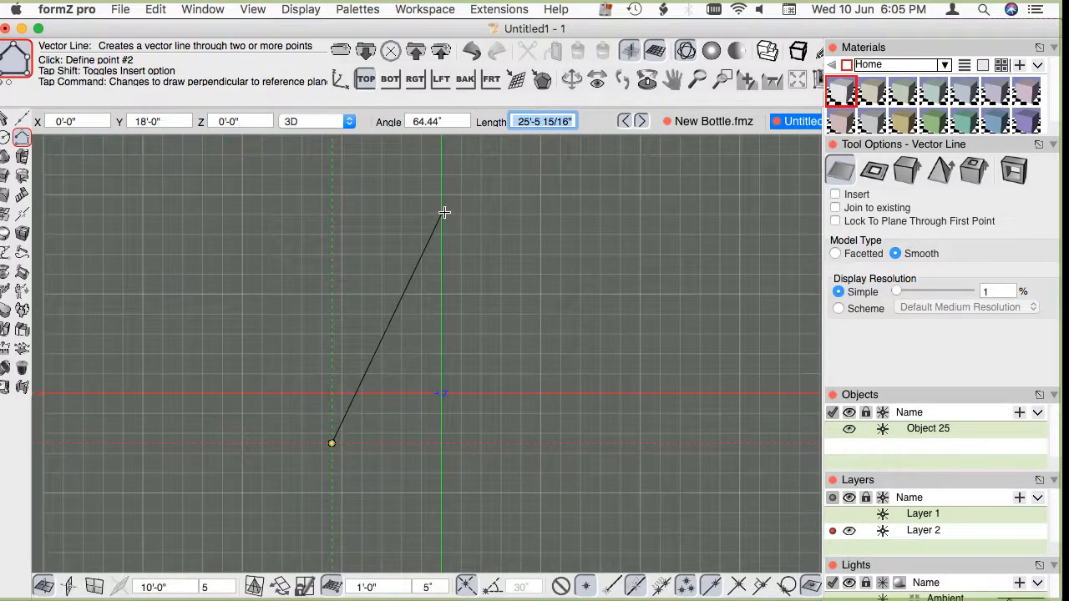
click(441, 216)
double_click(649, 473)
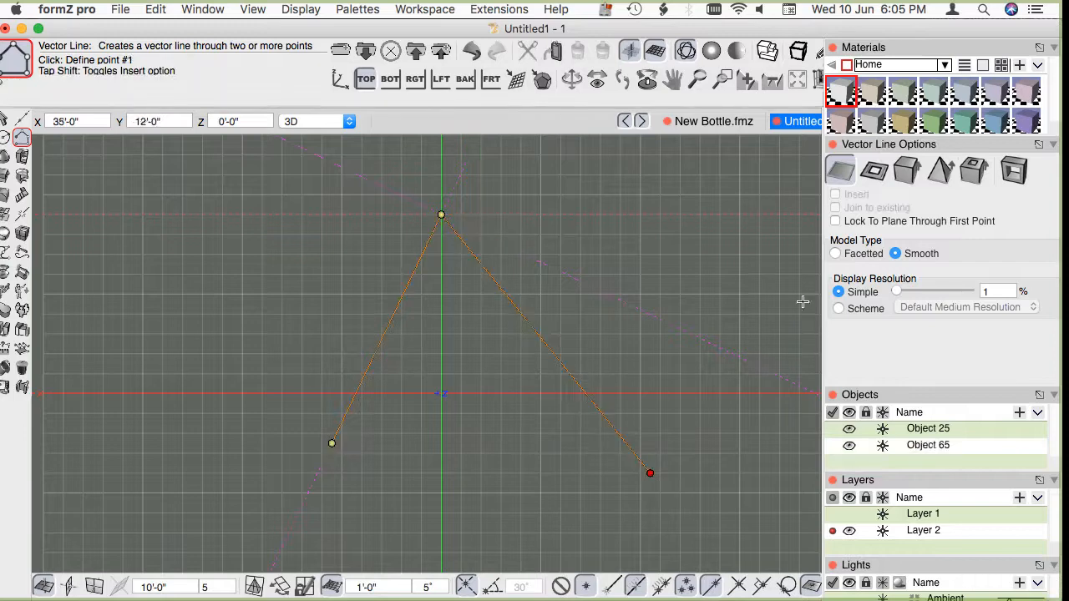
key(super+z)
Draw a closed irregular triangle around the origin with Vector Line, and create a subdivision surface from it with 2 iterations.
click(312, 453)
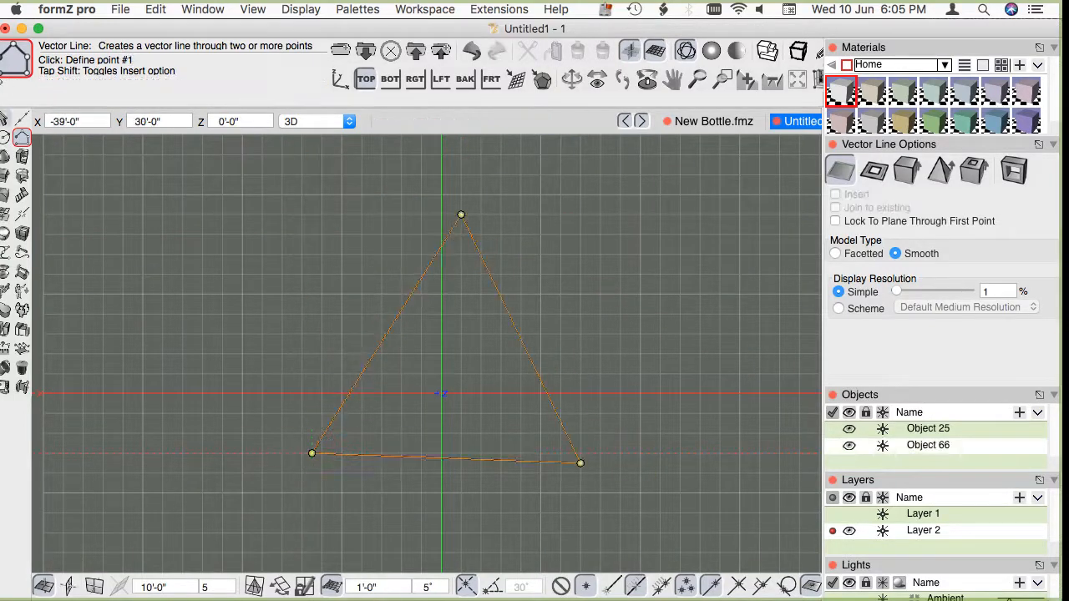
click(5, 118)
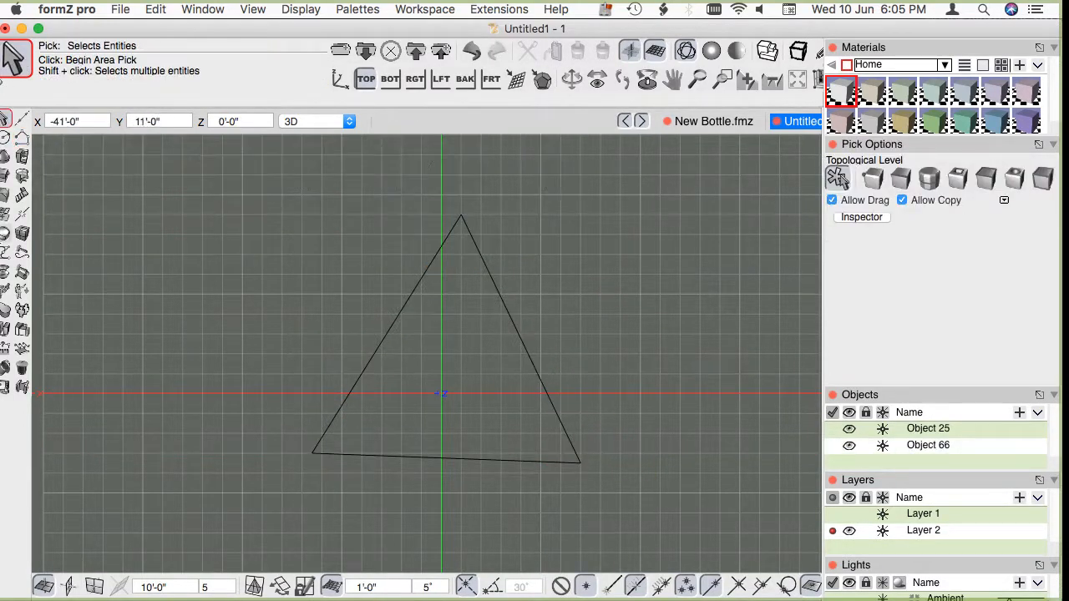
click(5, 234)
click(512, 320)
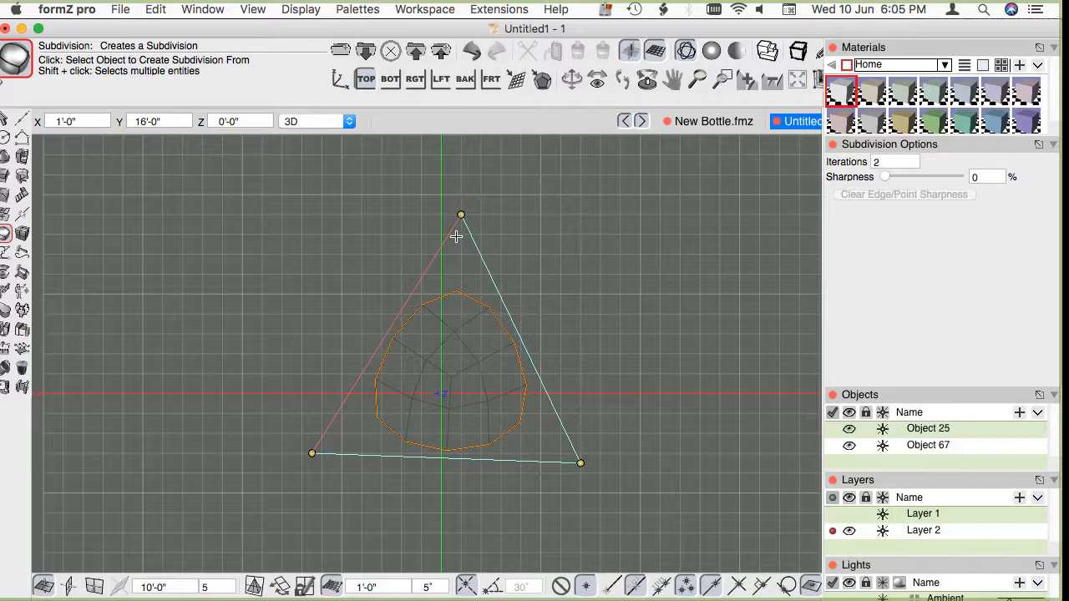
Divide the triangular subdivision surface with Keep Shape enabled, and extract its control mesh.
click(21, 233)
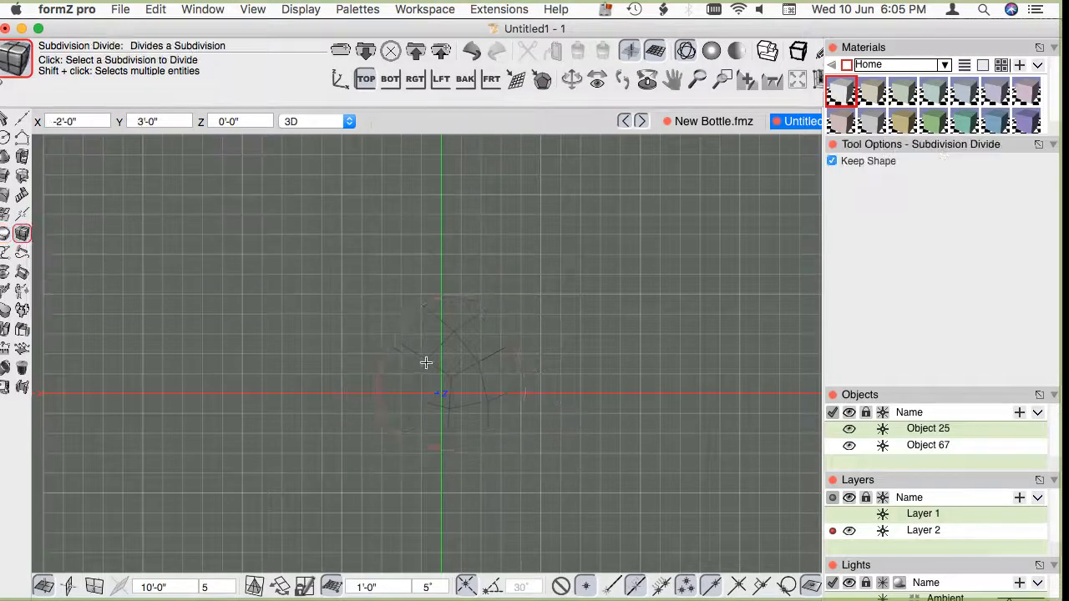
click(427, 363)
click(6, 119)
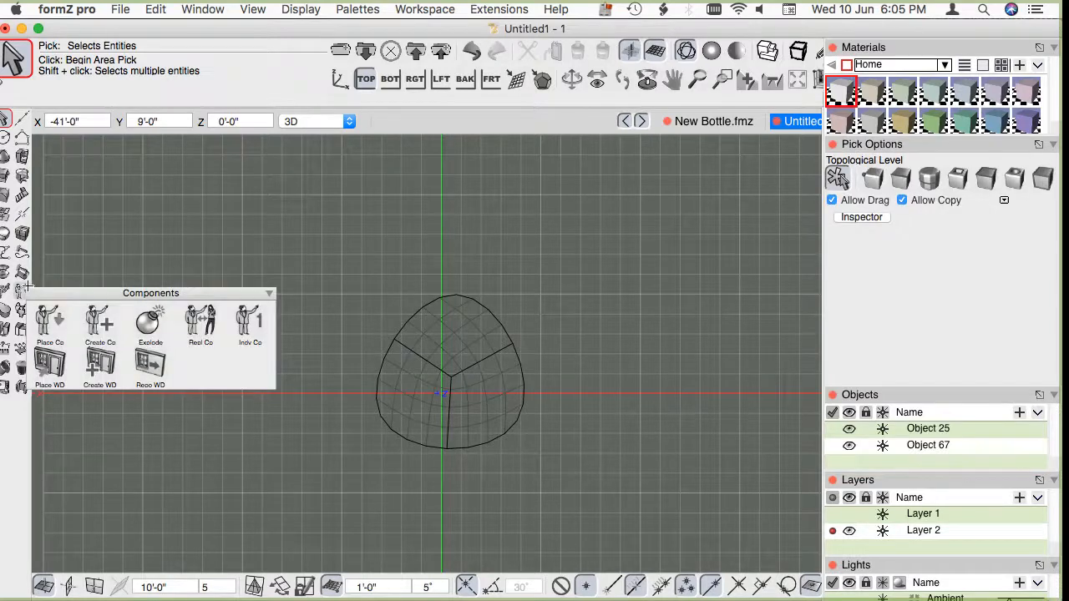
click(22, 348)
click(432, 367)
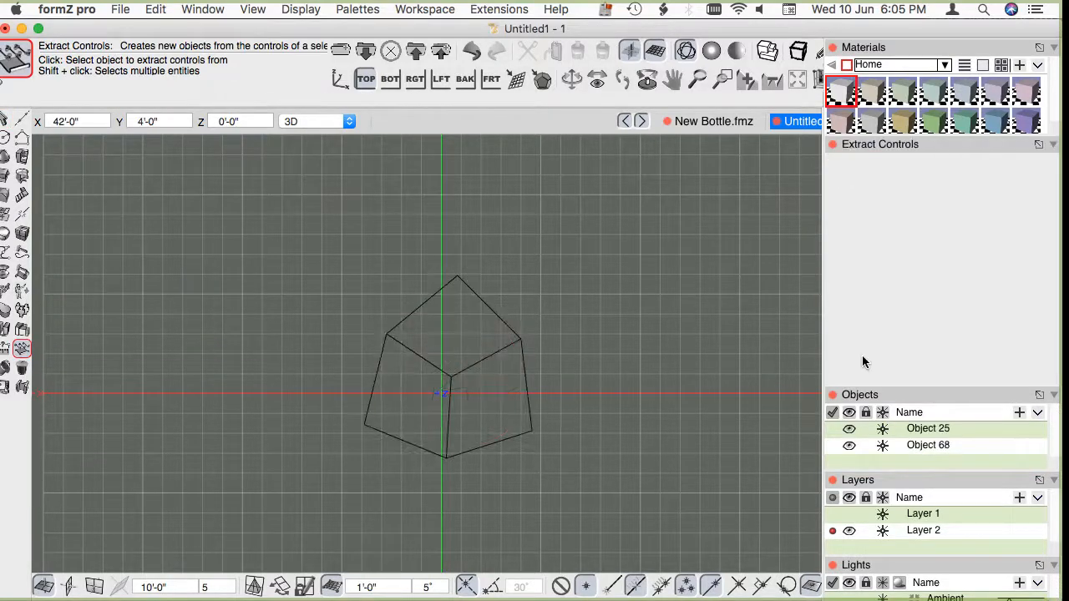
click(465, 289)
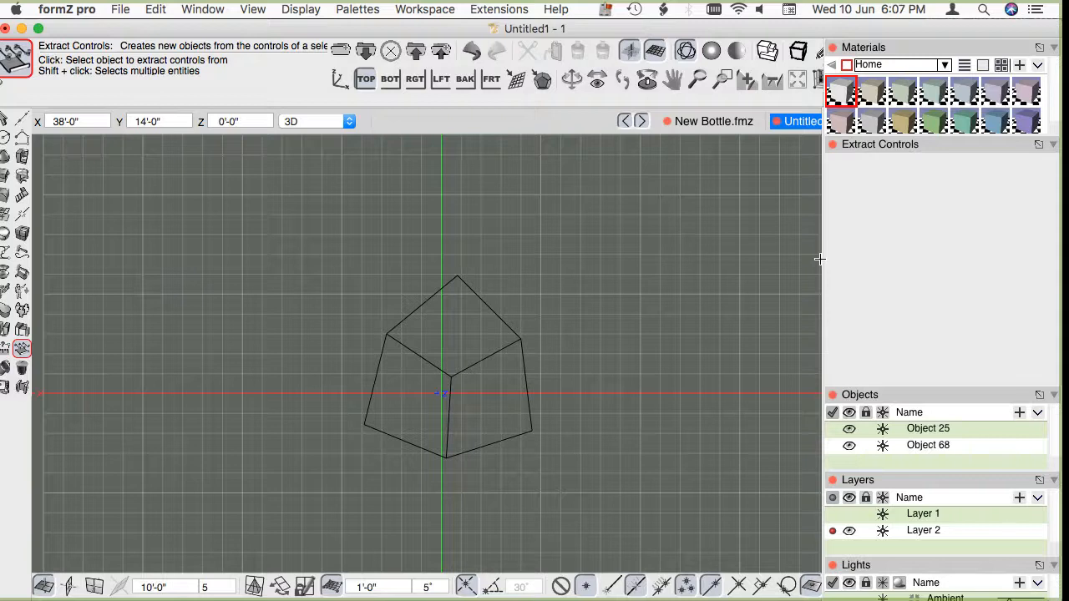
Switch to the axonometric view and delete the extracted triangular control mesh.
scroll(371, 481, down, 3)
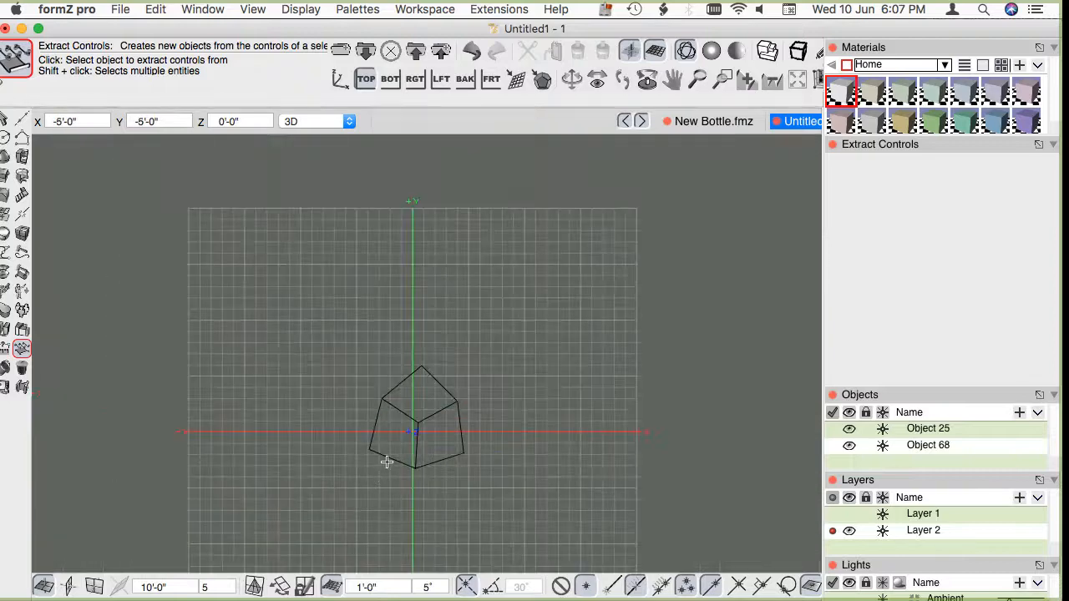
key(super+1)
scroll(432, 394, up, 2)
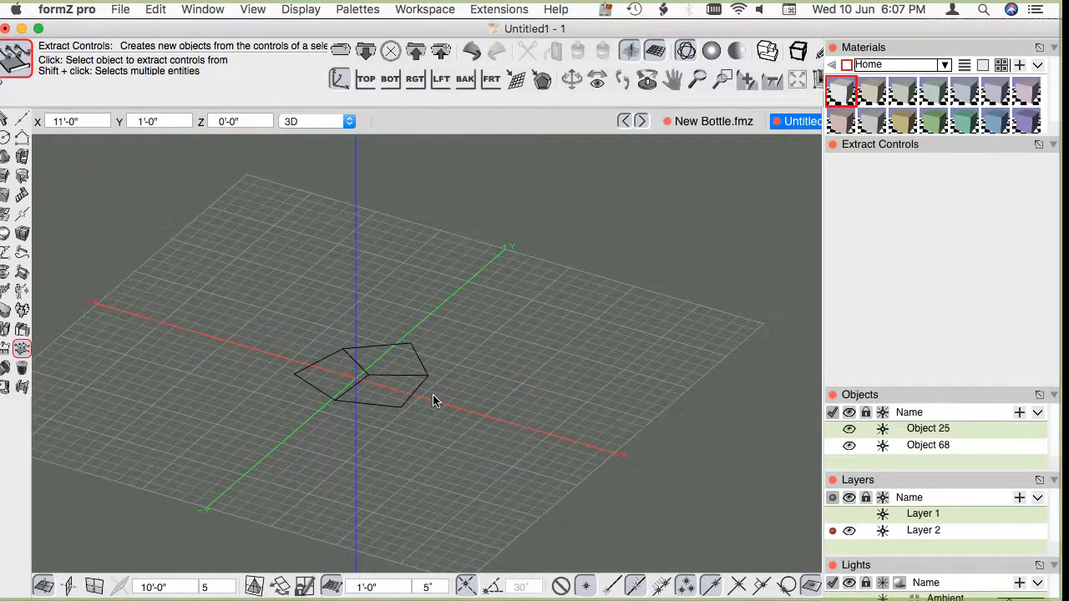
click(433, 400)
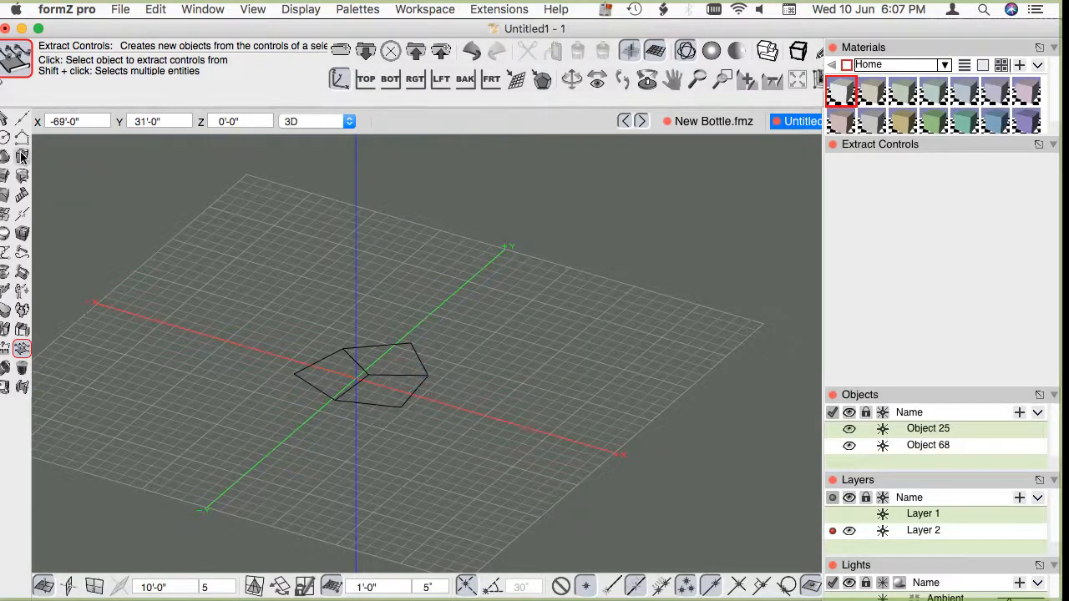
key(super+a)
key(Delete)
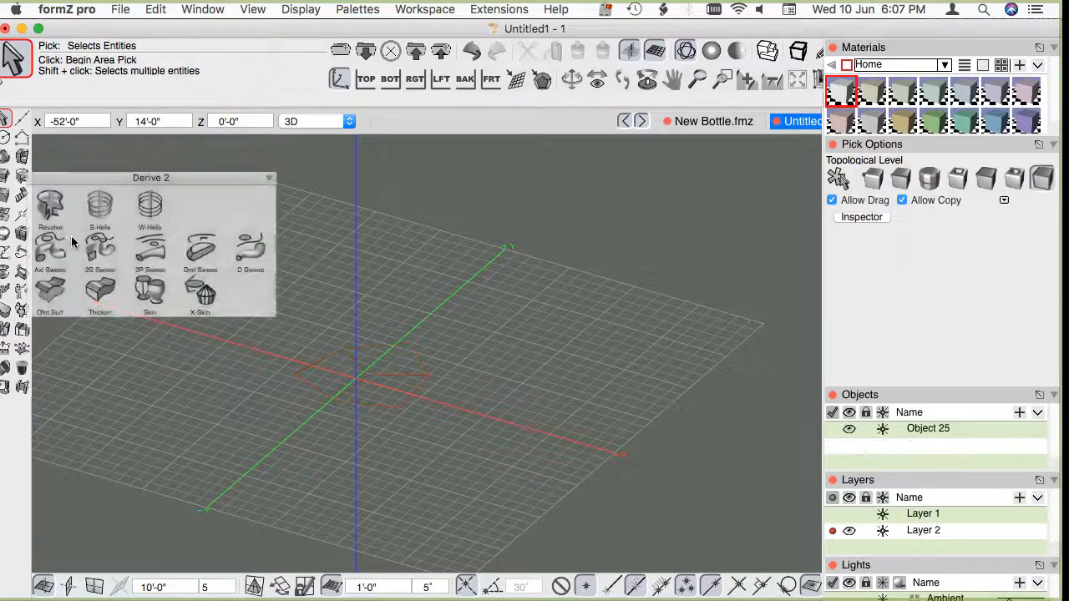
Draw a 21'-0" square surface near the origin and reshape it upward into a roughly cubic block.
mouse_move(5, 137)
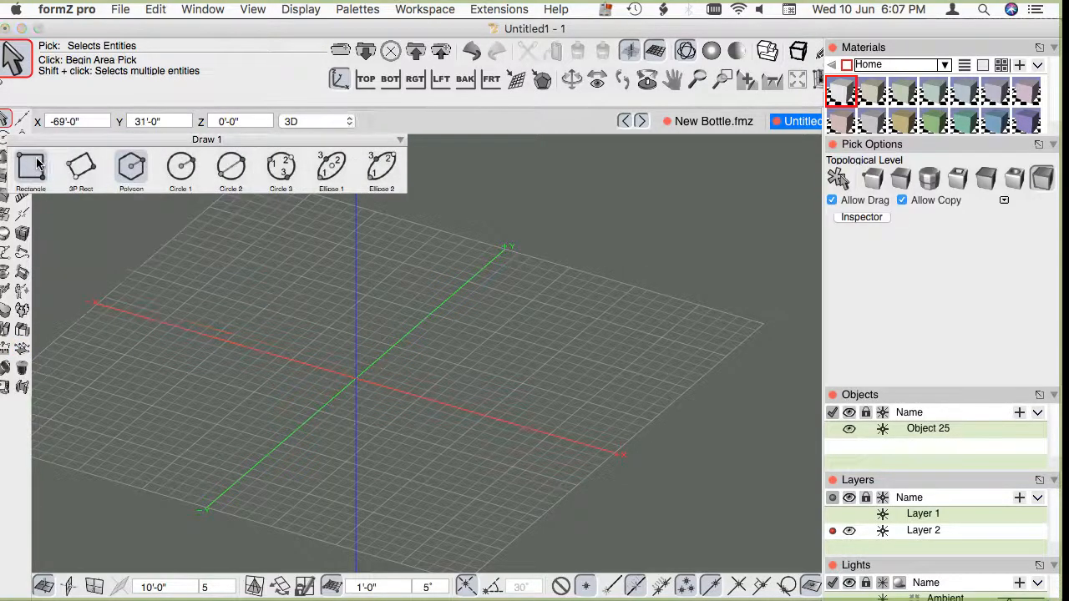
click(30, 165)
click(368, 313)
click(432, 420)
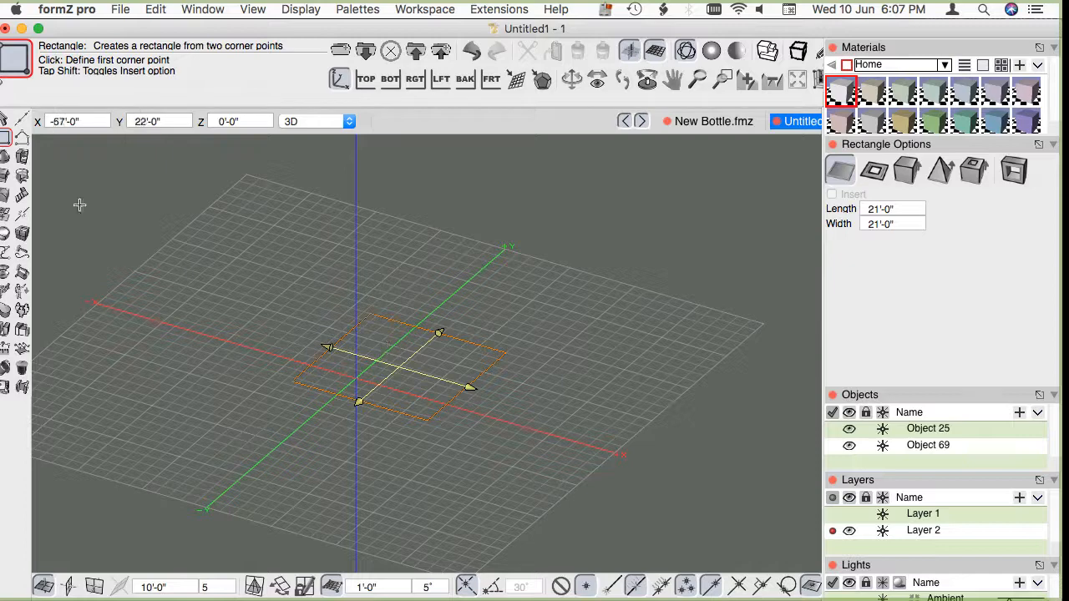
click(21, 158)
click(410, 363)
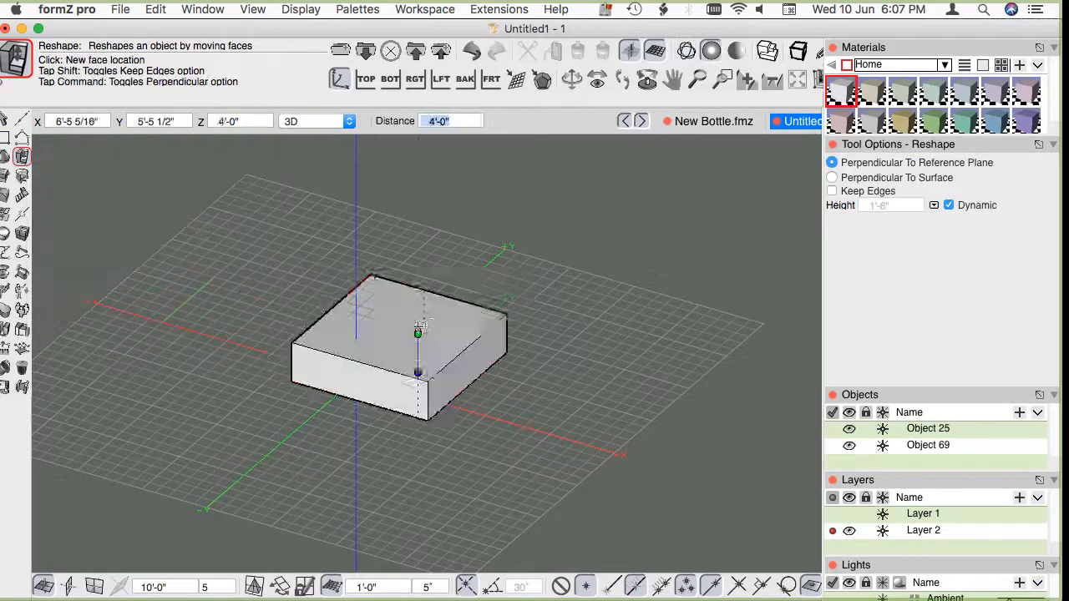
click(427, 232)
Create a subdivision surface from the block with 2 iterations, and view it from the right side.
click(5, 233)
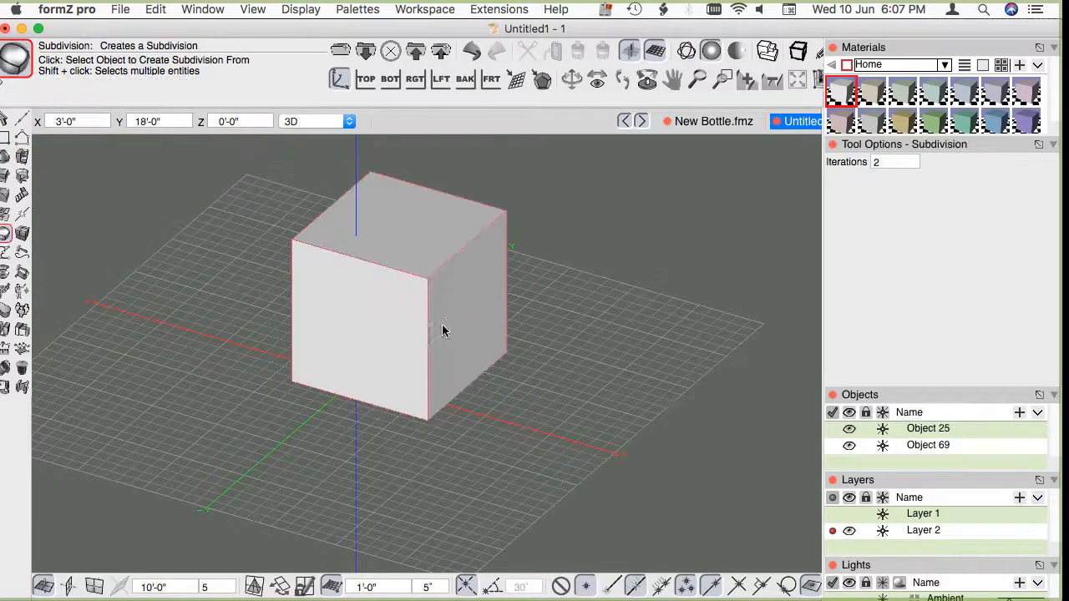
click(442, 329)
scroll(280, 423, down, 3)
key(super+3)
scroll(365, 307, up, 3)
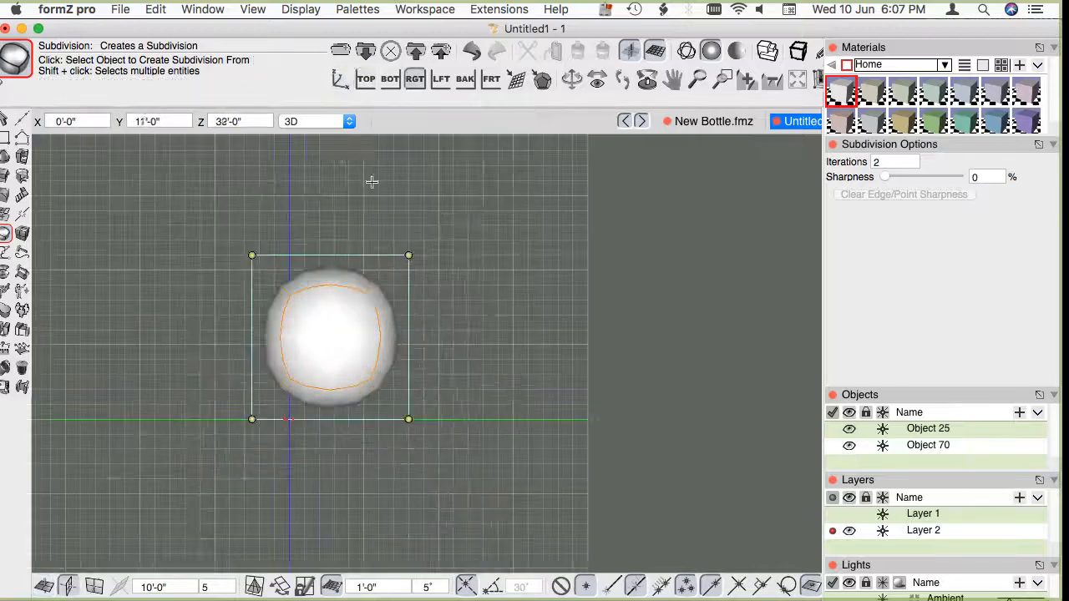
Try to draw a smooth-model circle overlapping the rounded cube's upper corner, and undo it.
key(c)
click(418, 293)
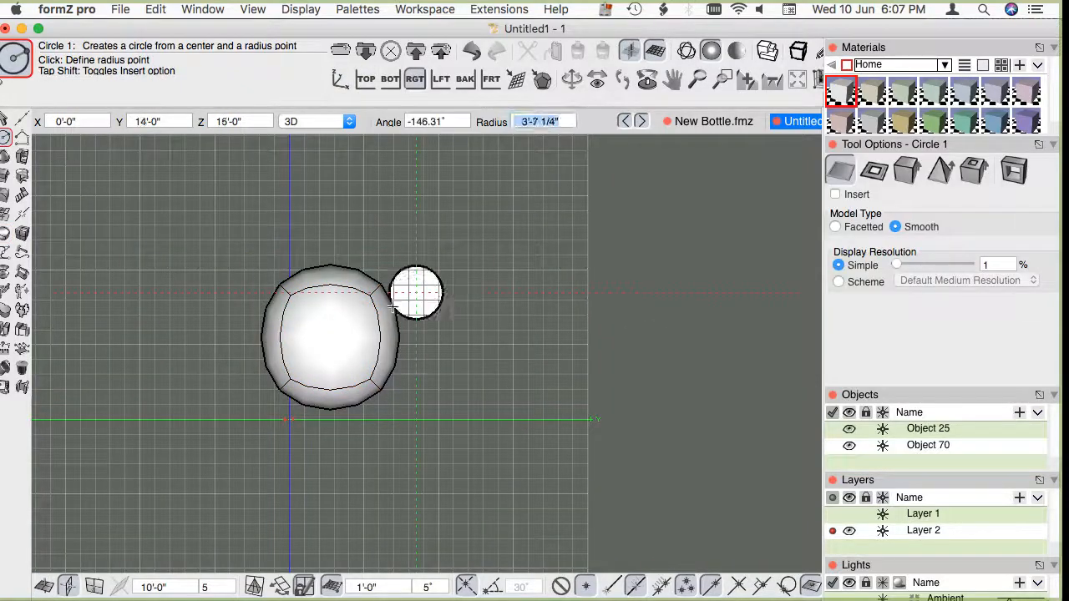
click(366, 322)
key(super+z)
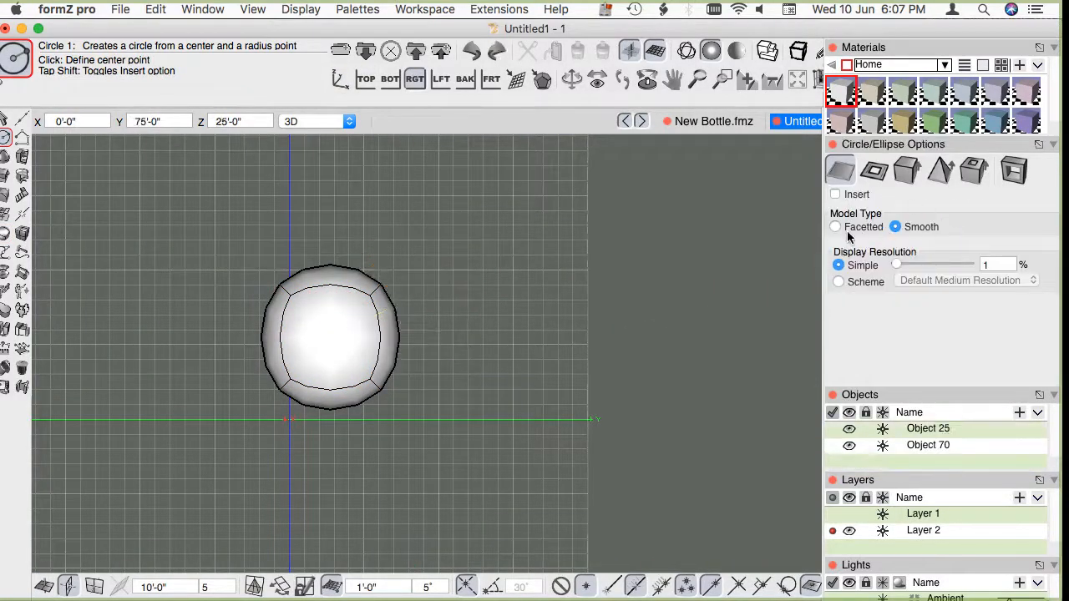
Draw a facetted circle of about 12'-8" radius overlapping the rounded cube's upper corner, and extrude it about 43' along the X axis.
click(439, 278)
click(351, 306)
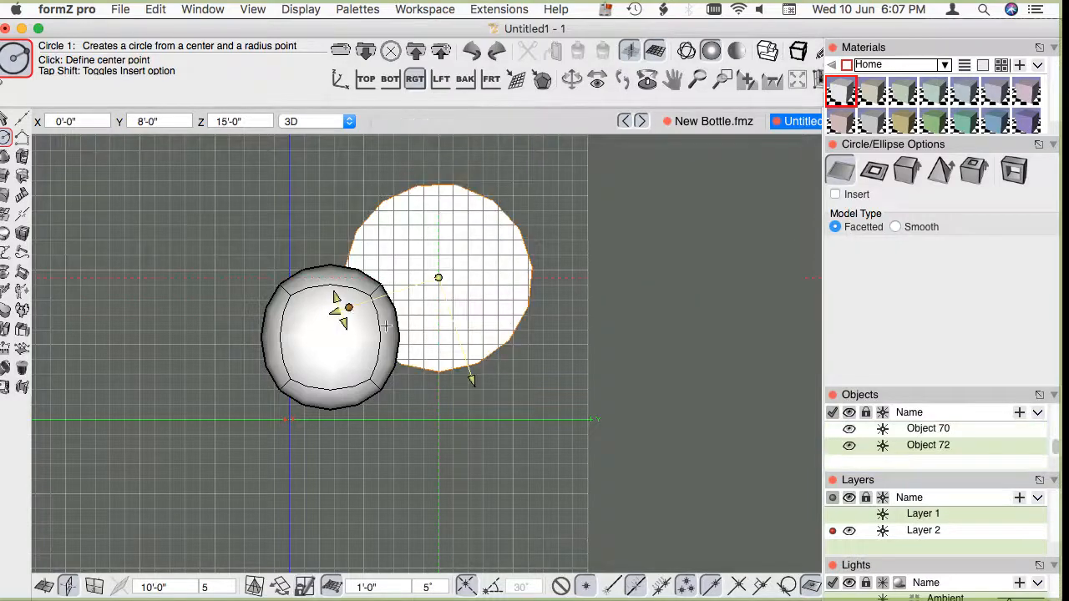
key(super+1)
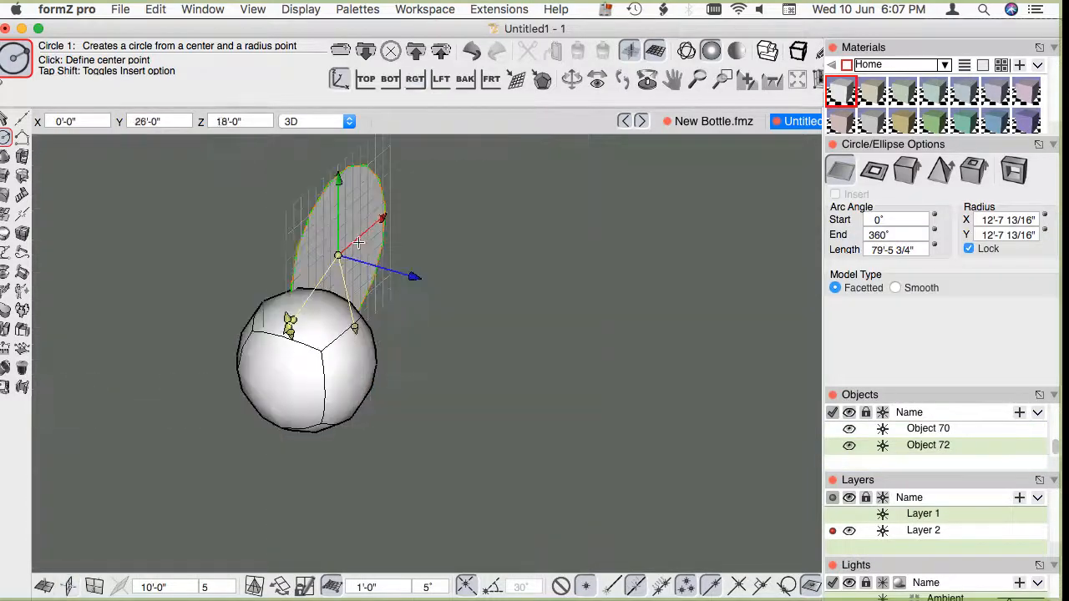
click(22, 156)
click(338, 241)
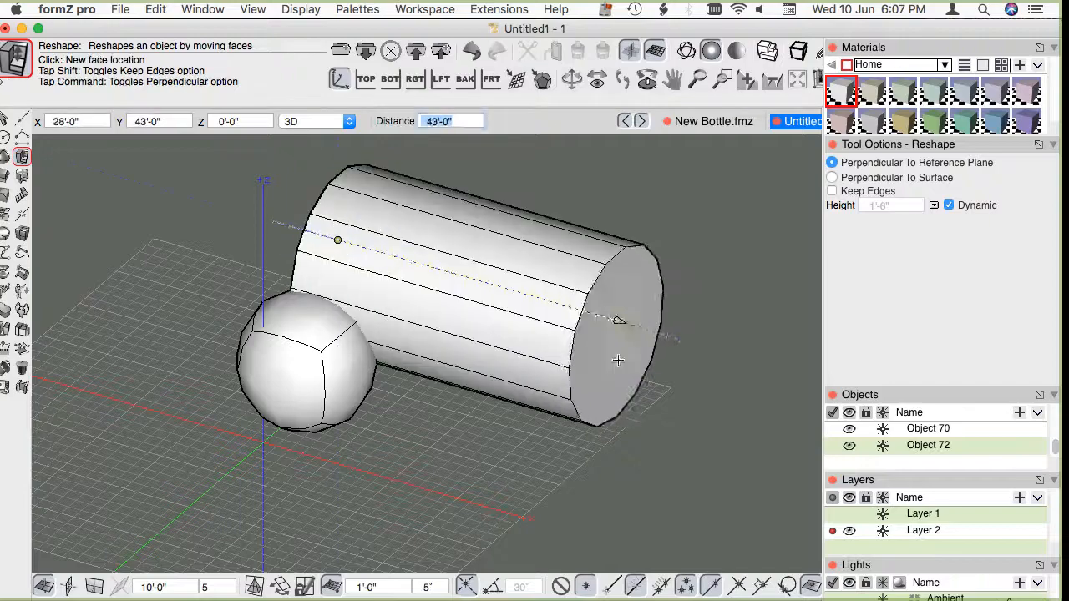
click(603, 392)
Try to subtract the facetted cylinder from the rounded subdivision surface with Difference.
middle_drag(603, 392, 262, 231)
scroll(286, 221, up, 3)
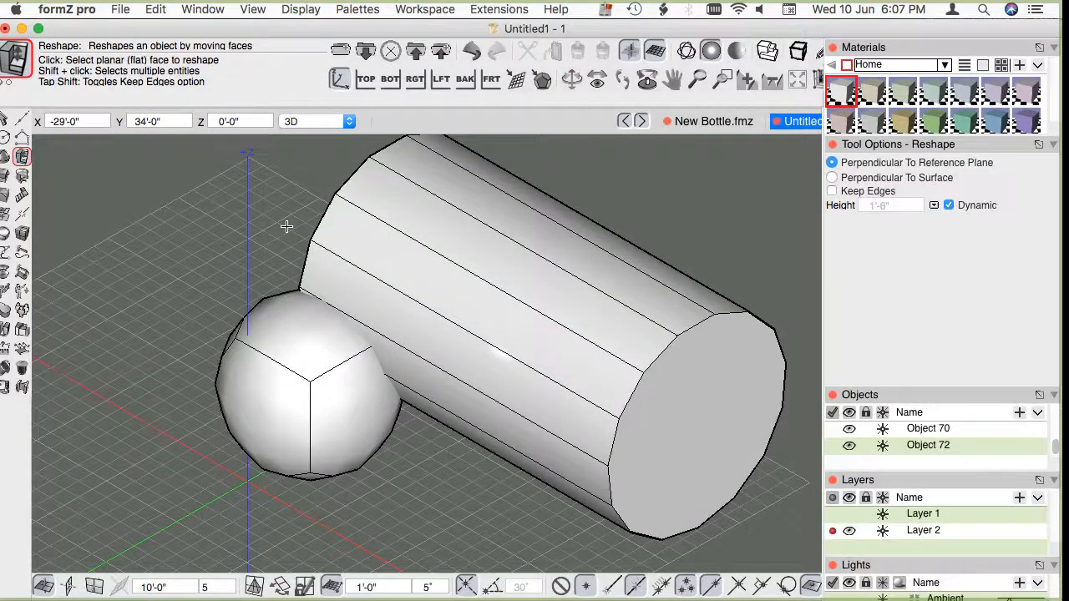
key(p)
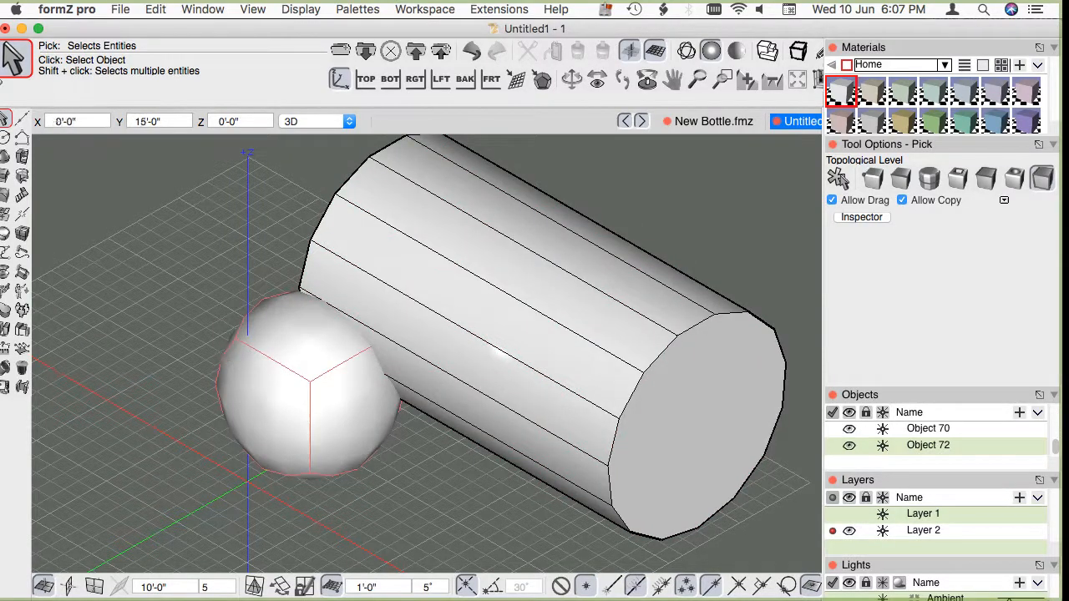
scroll(346, 380, down, 3)
middle_drag(343, 387, 337, 342)
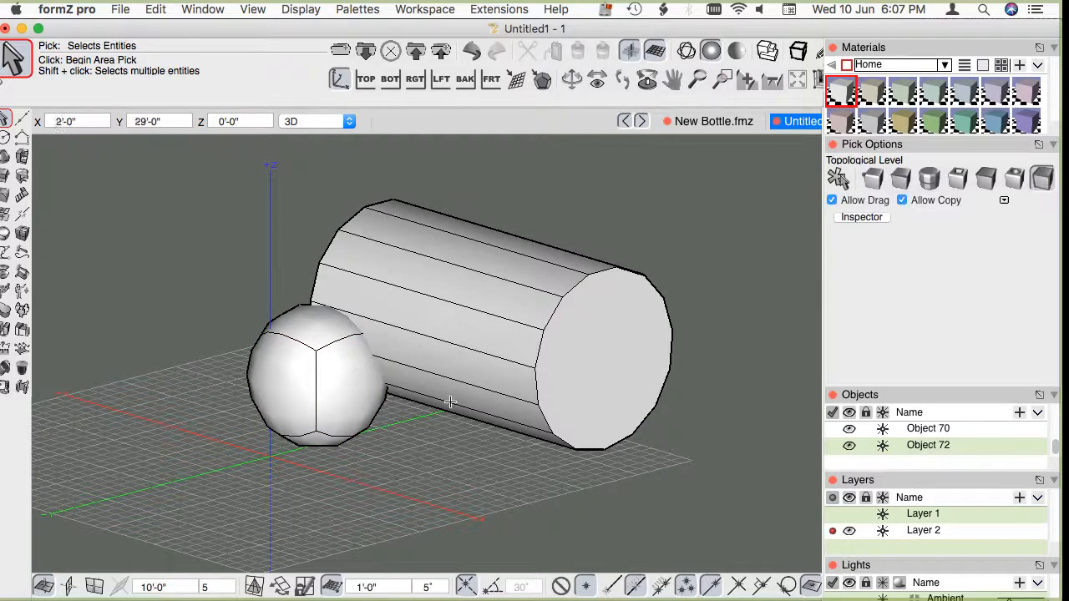
mouse_move(6, 314)
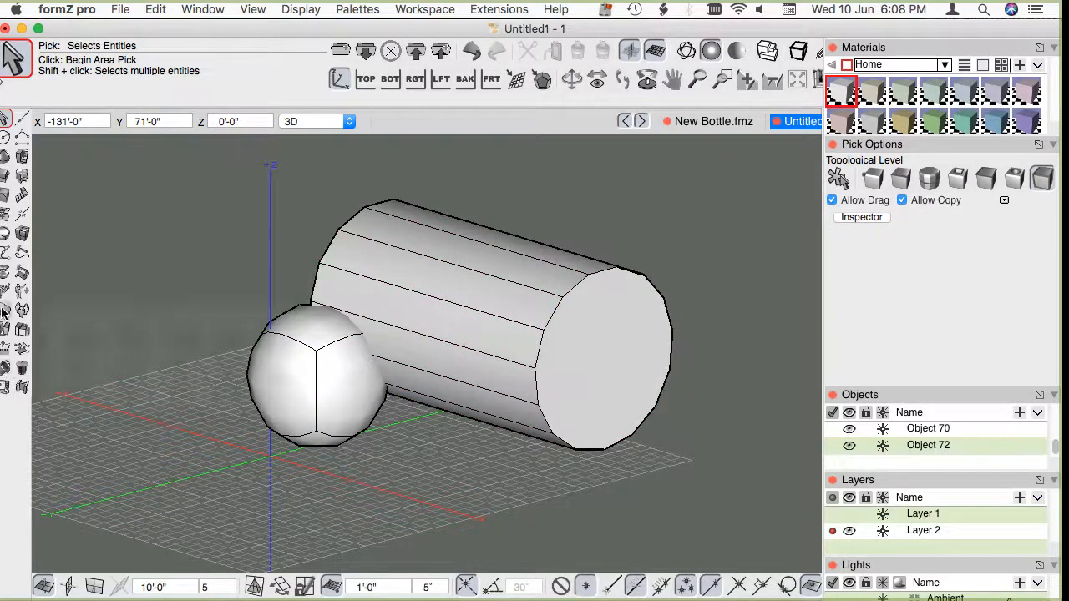
click(131, 338)
click(319, 414)
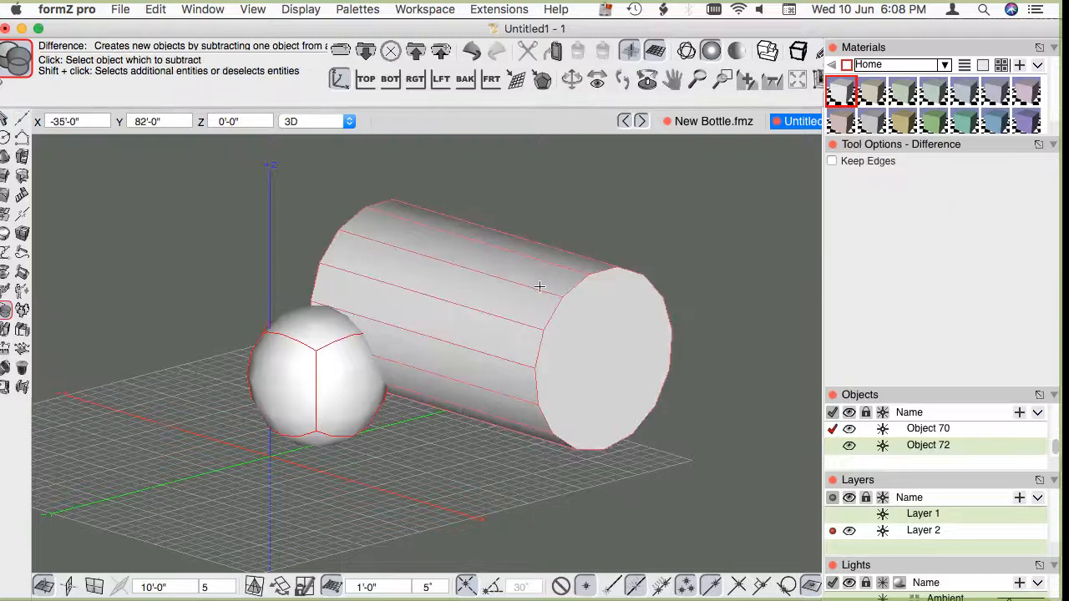
click(538, 286)
Examine the notch cut into the rounded surface from several angles, and undo the Difference operation.
middle_drag(683, 473, 320, 332)
scroll(320, 332, up, 5)
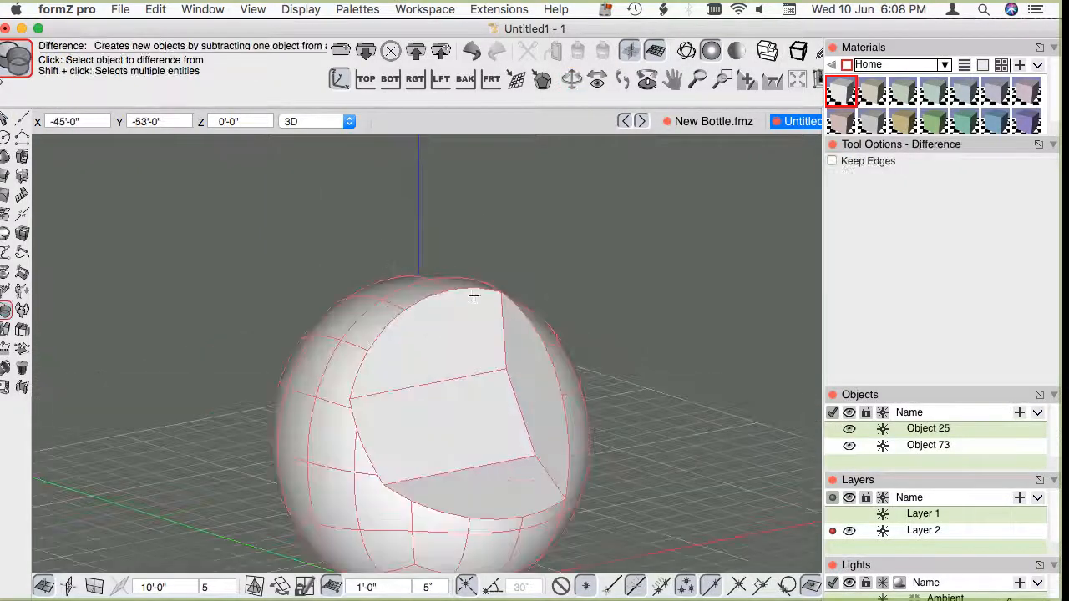
middle_drag(524, 282, 215, 293)
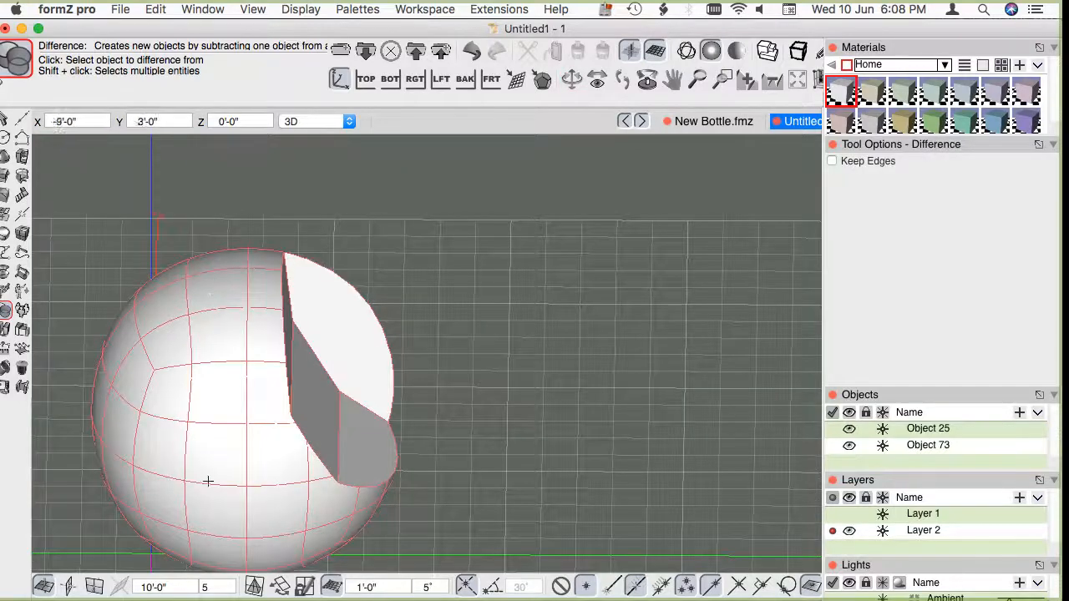
middle_drag(331, 327, 249, 348)
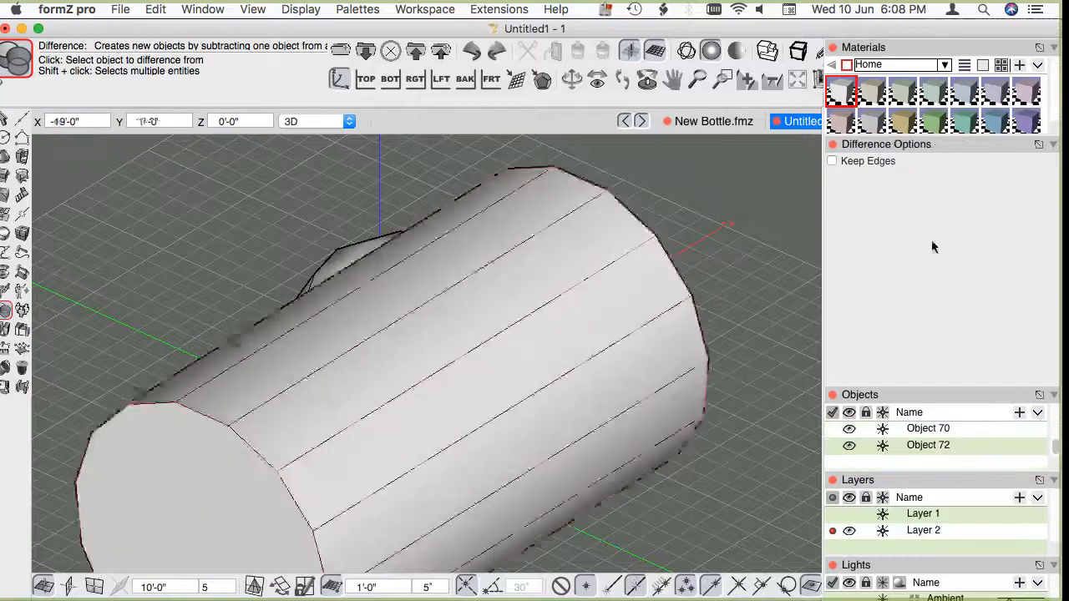
middle_drag(117, 393, 396, 325)
key(Escape)
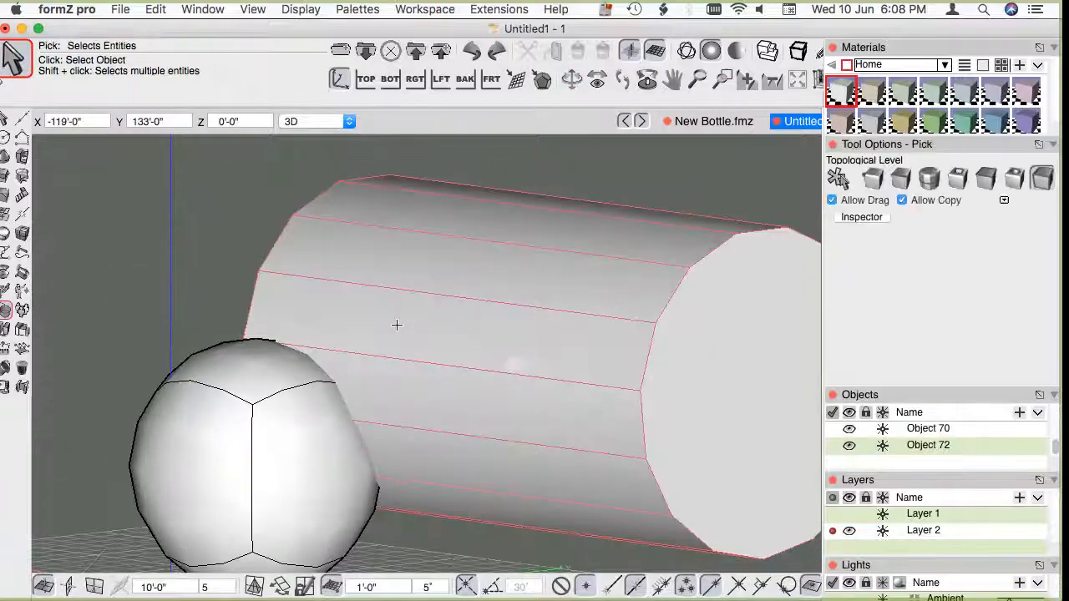
scroll(396, 325, down, 3)
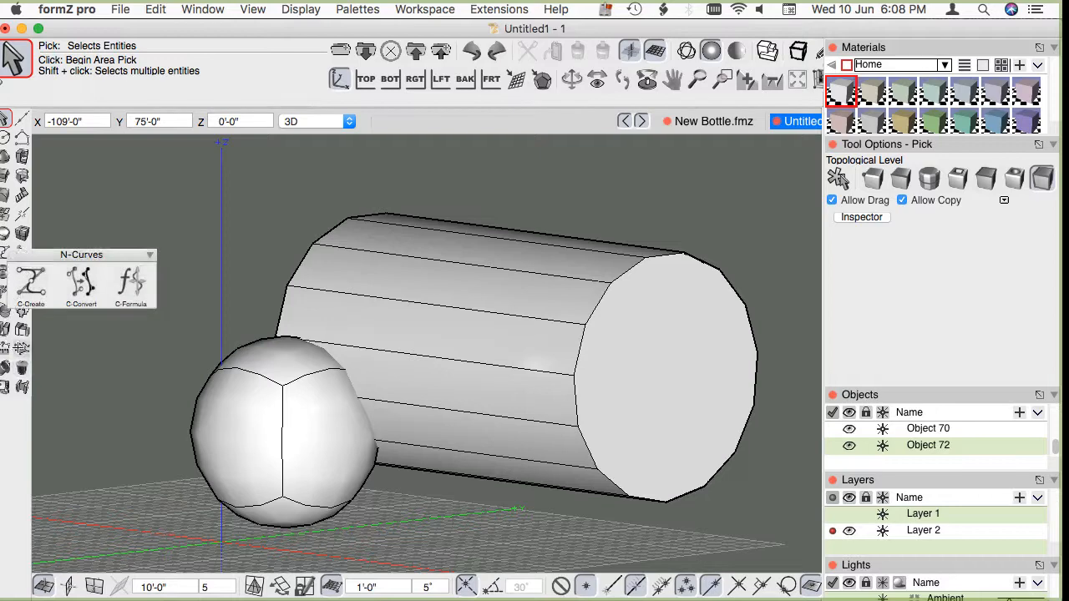
Extract the control block from the rounded subdivision surface, and subtract the facetted cylinder from that block.
click(22, 349)
click(269, 416)
click(6, 310)
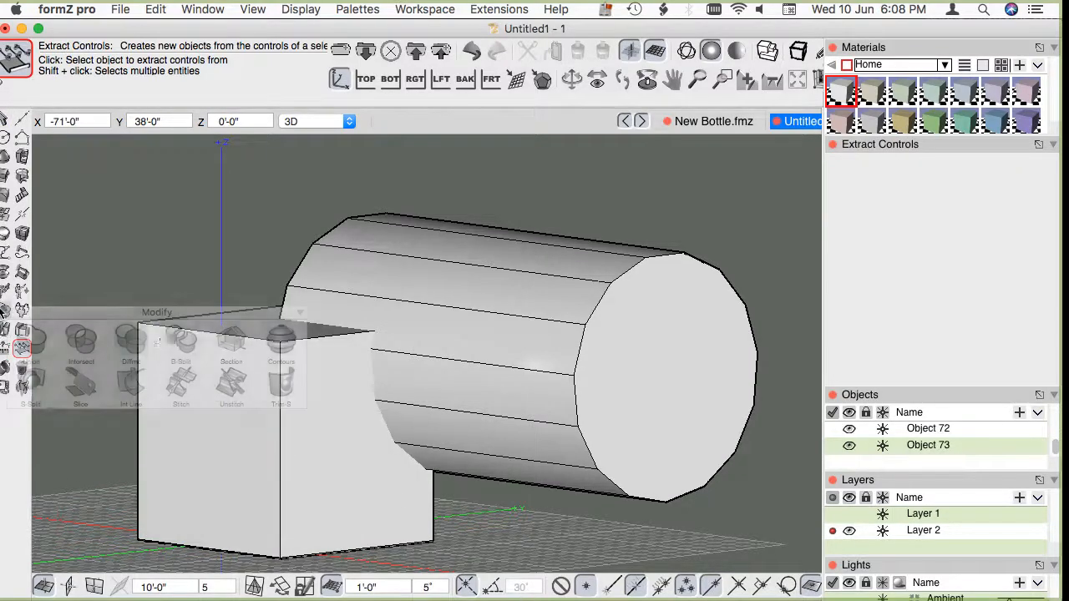
click(295, 454)
click(568, 282)
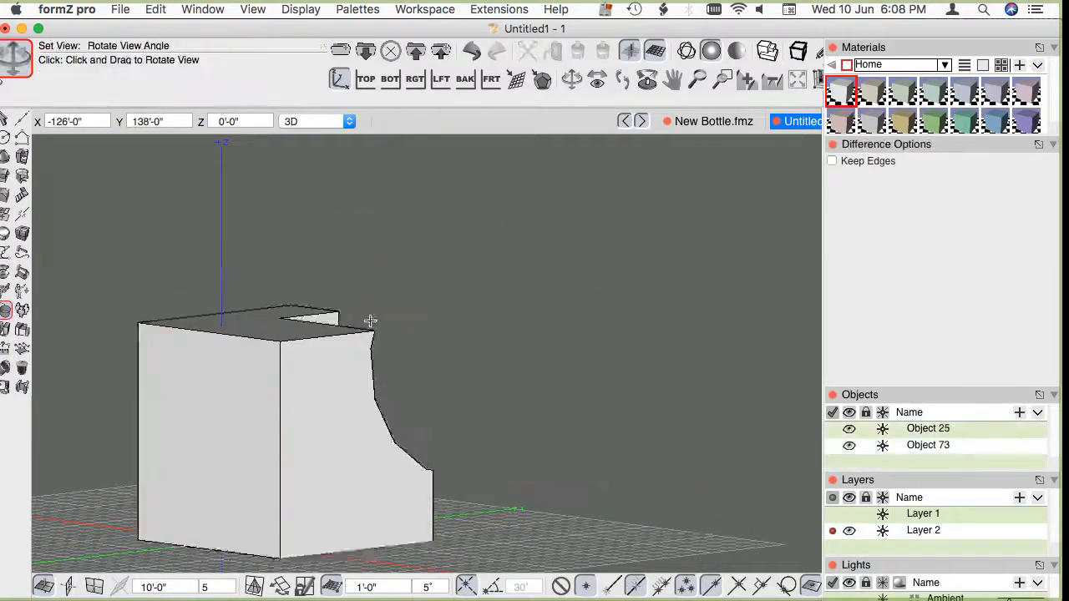
Create a subdivision surface from the notched block with 2 iterations.
middle_drag(370, 320, 65, 376)
click(6, 234)
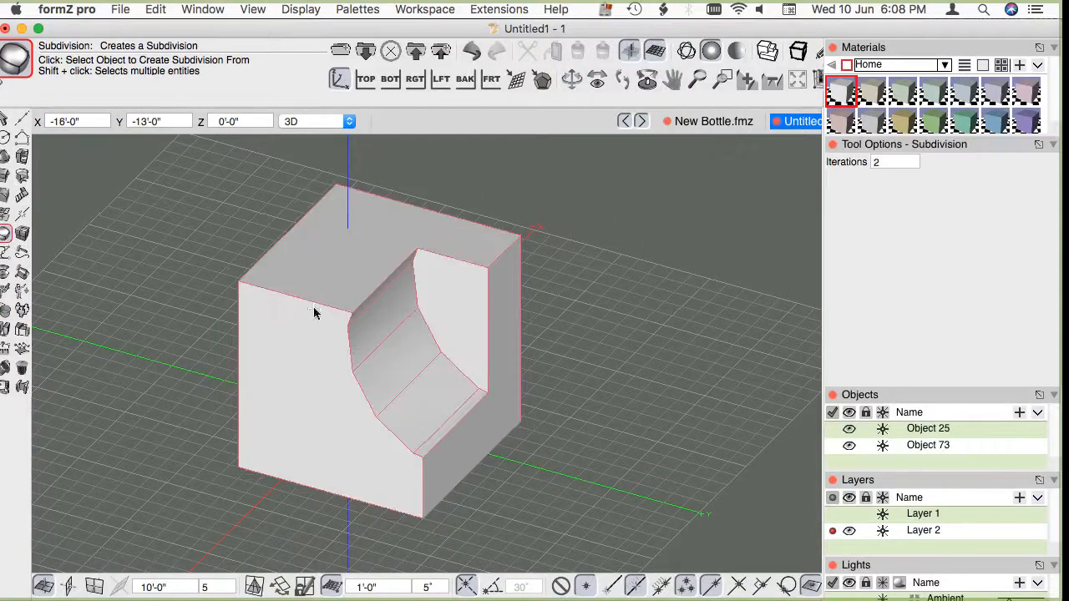
click(312, 306)
middle_drag(466, 399, 501, 407)
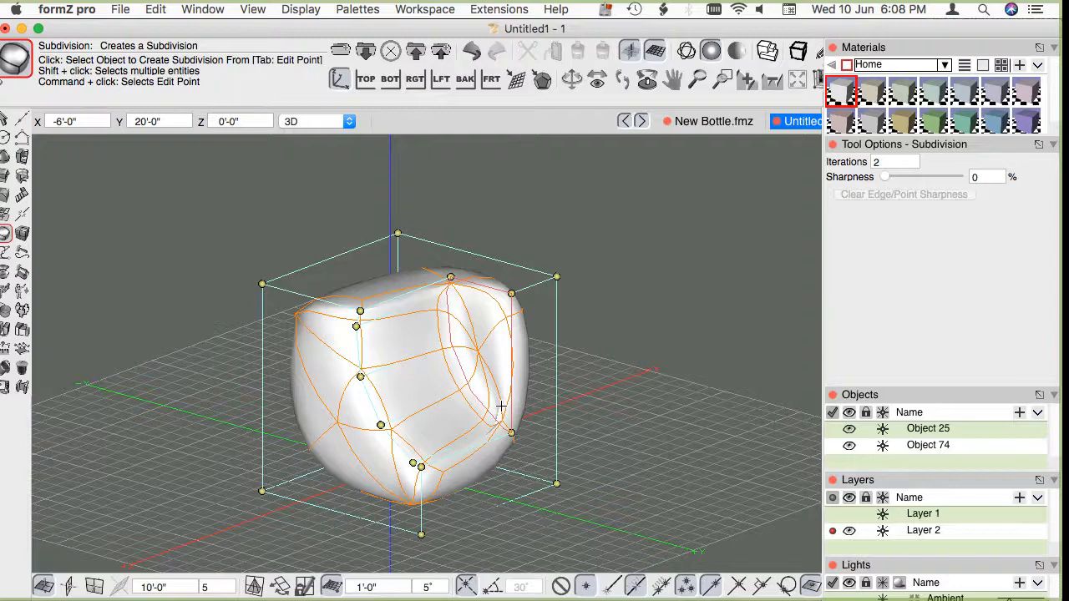